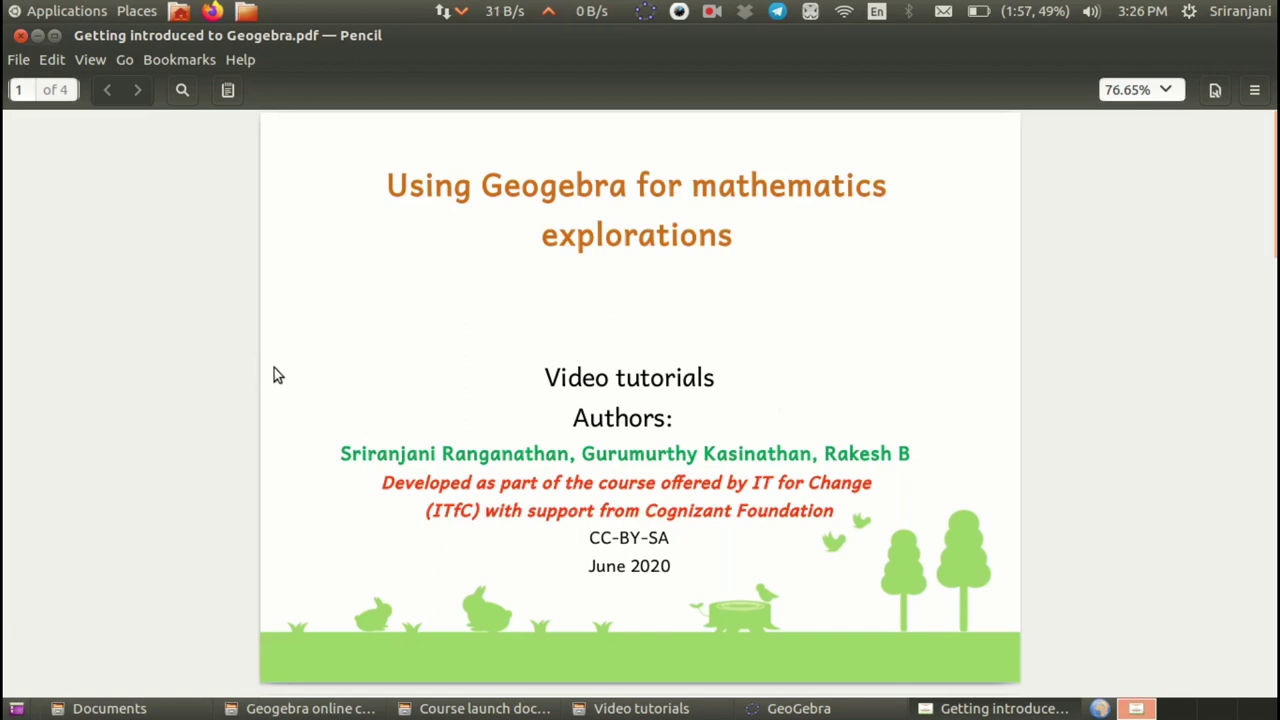
- Scroll the PDF to page 2, 'A very brief tour of Geogebra'
scroll(274, 368, "down", 2)
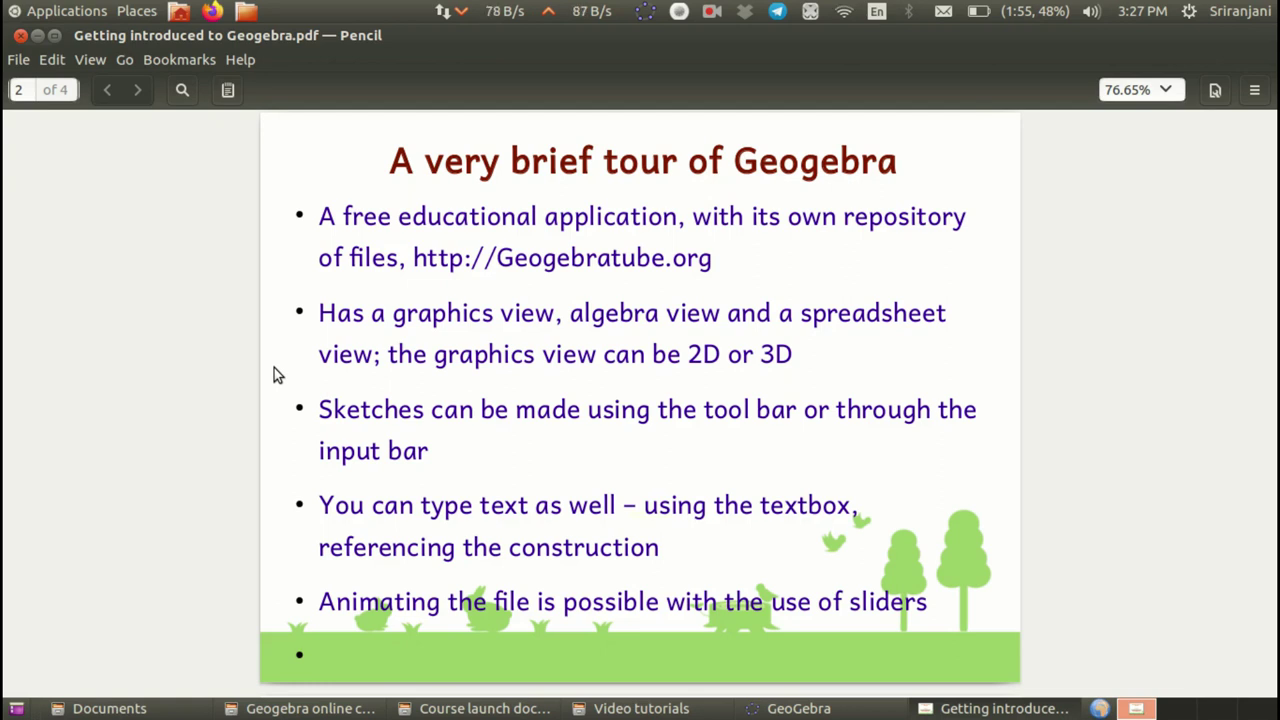
- Advance the PDF to page 3, the 'Videos in this series' slide
key("Page_Down")
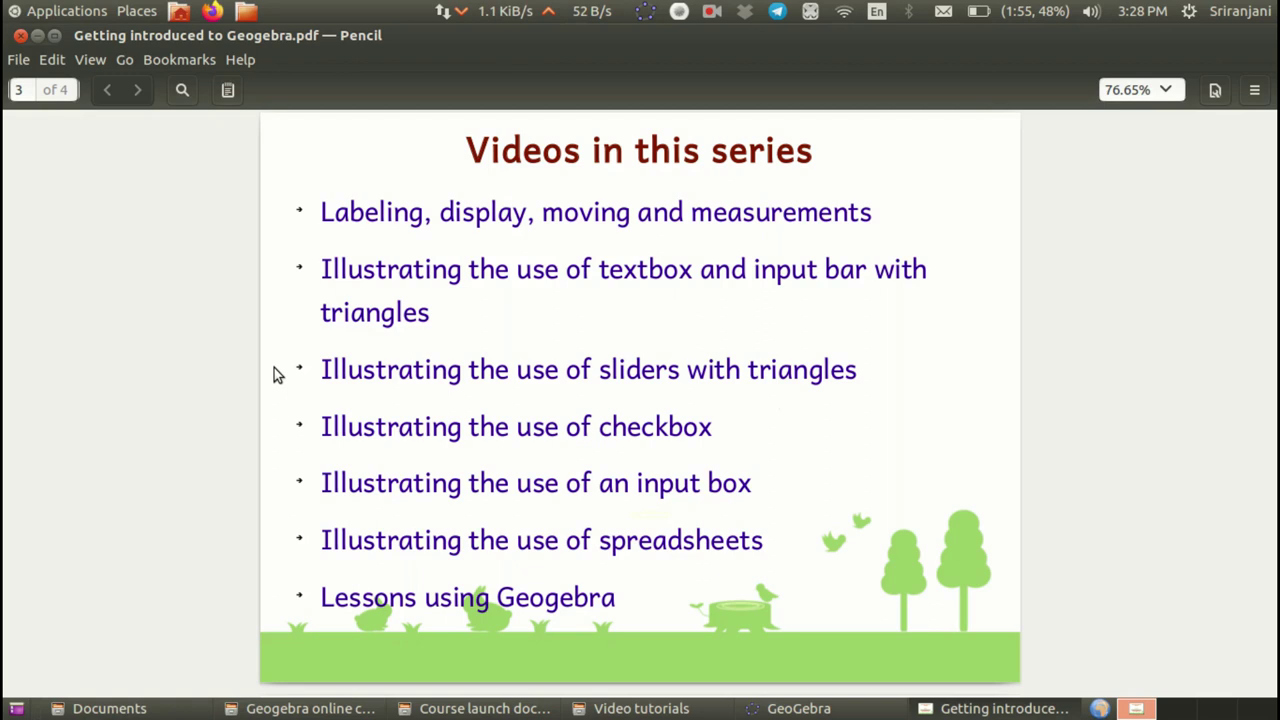
- Scroll to page 4, the 'Labeling, display, moving and measurements' slide
scroll(277, 374, "down", 2)
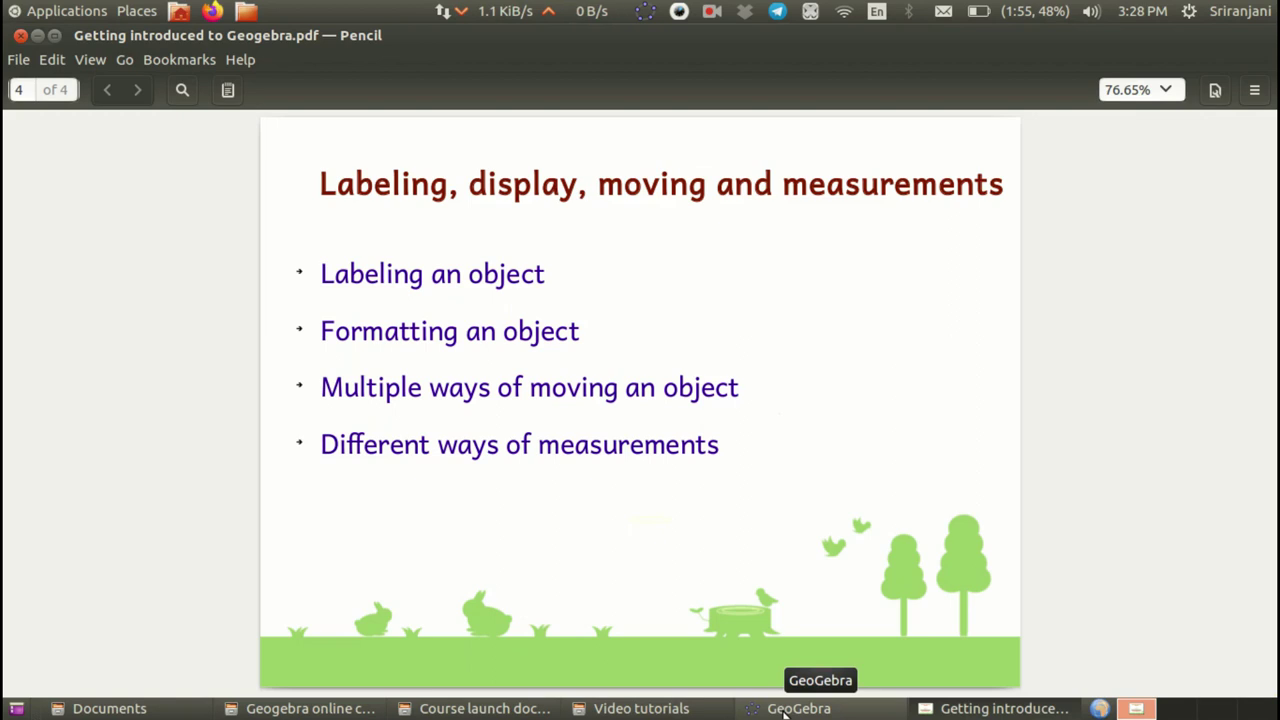
- Bring GeoGebra to the front and show, then close, the Algebra view
left_click(785, 712)
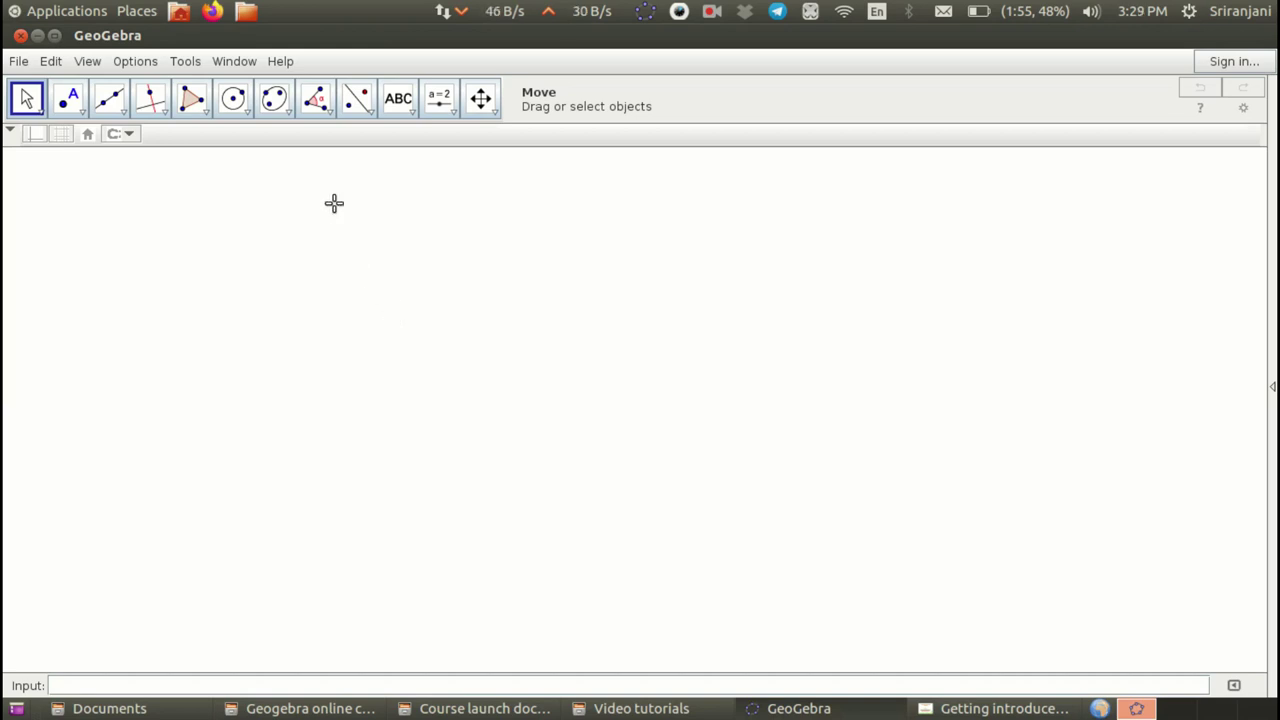
left_click(96, 66)
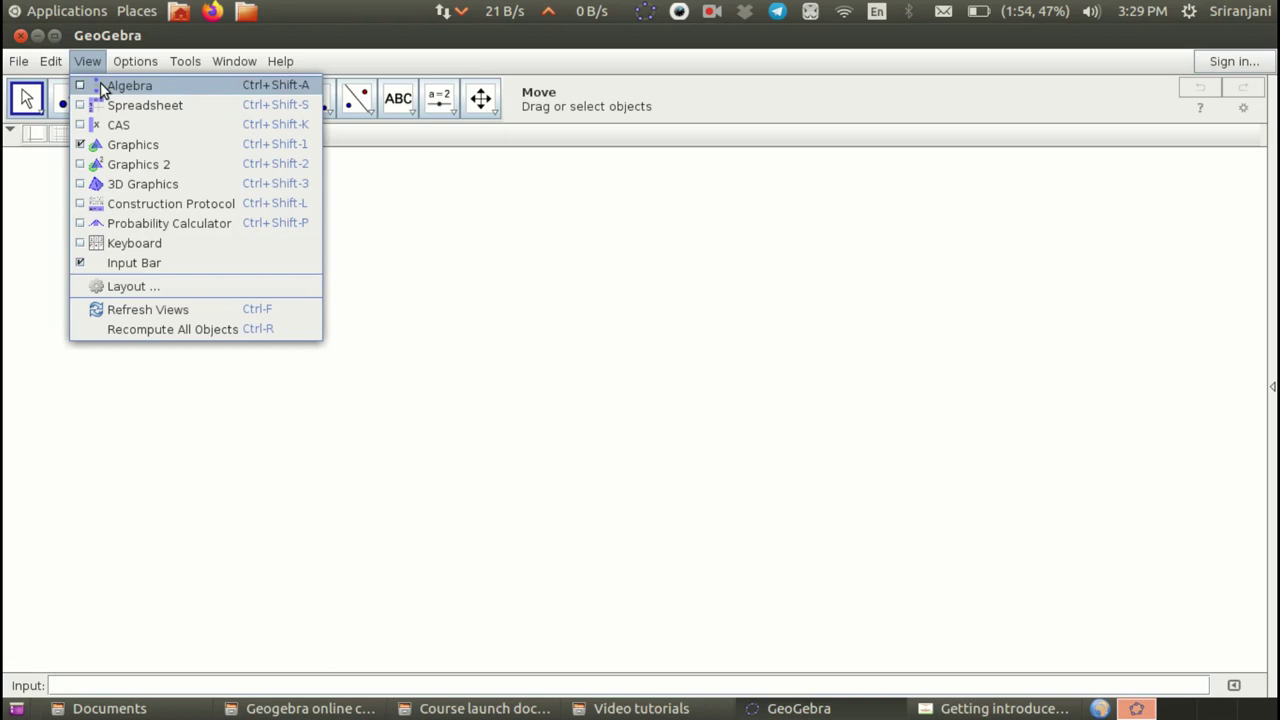
left_click(128, 85)
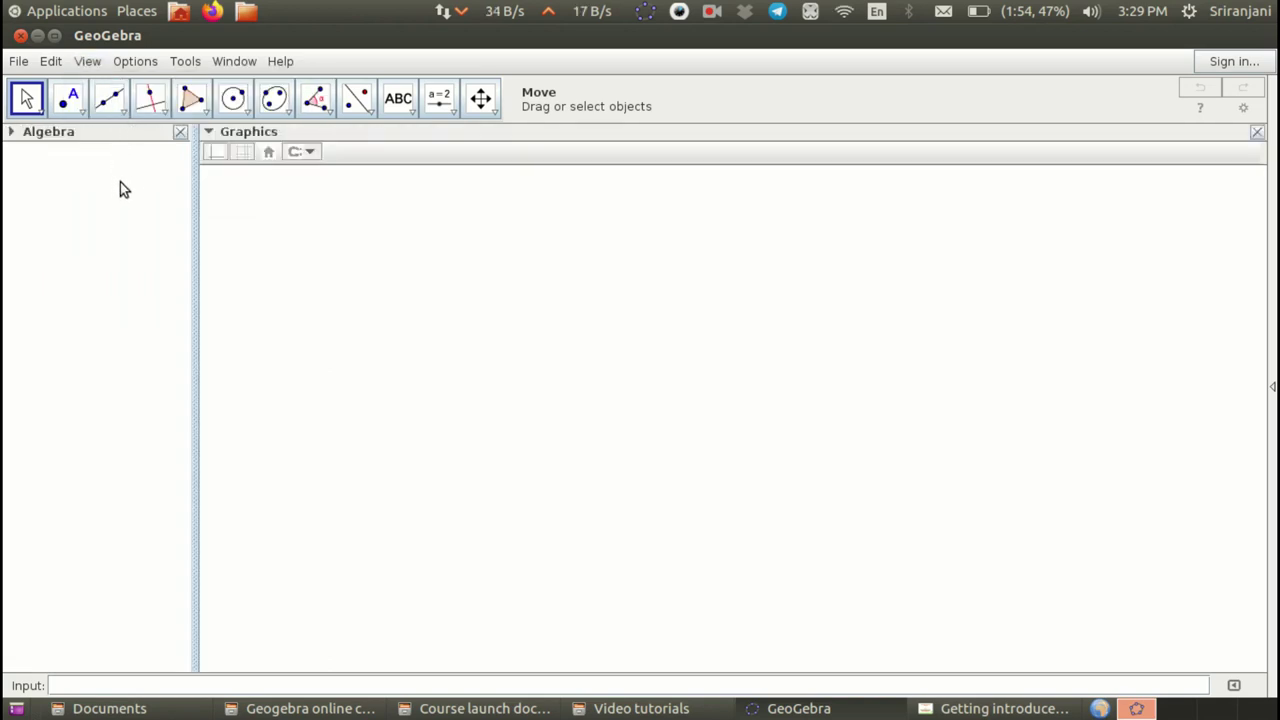
left_click(181, 134)
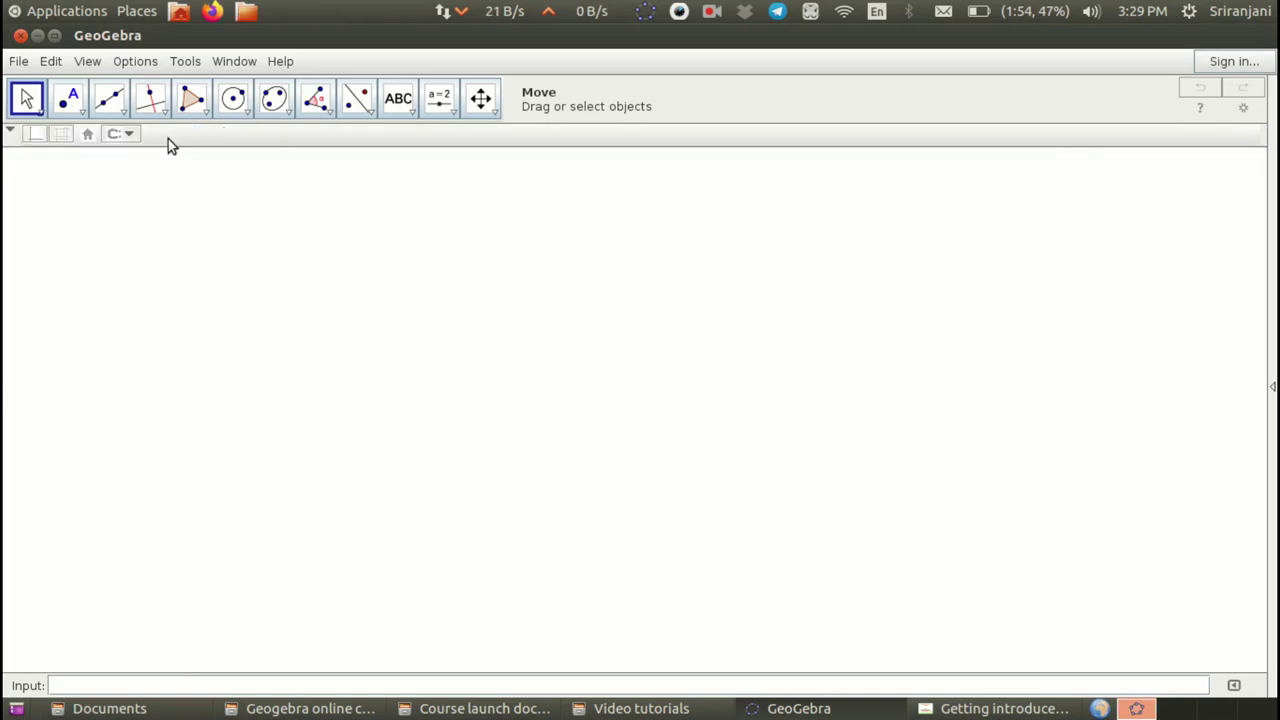
- Set the interface font size to 20 pt
left_click(140, 62)
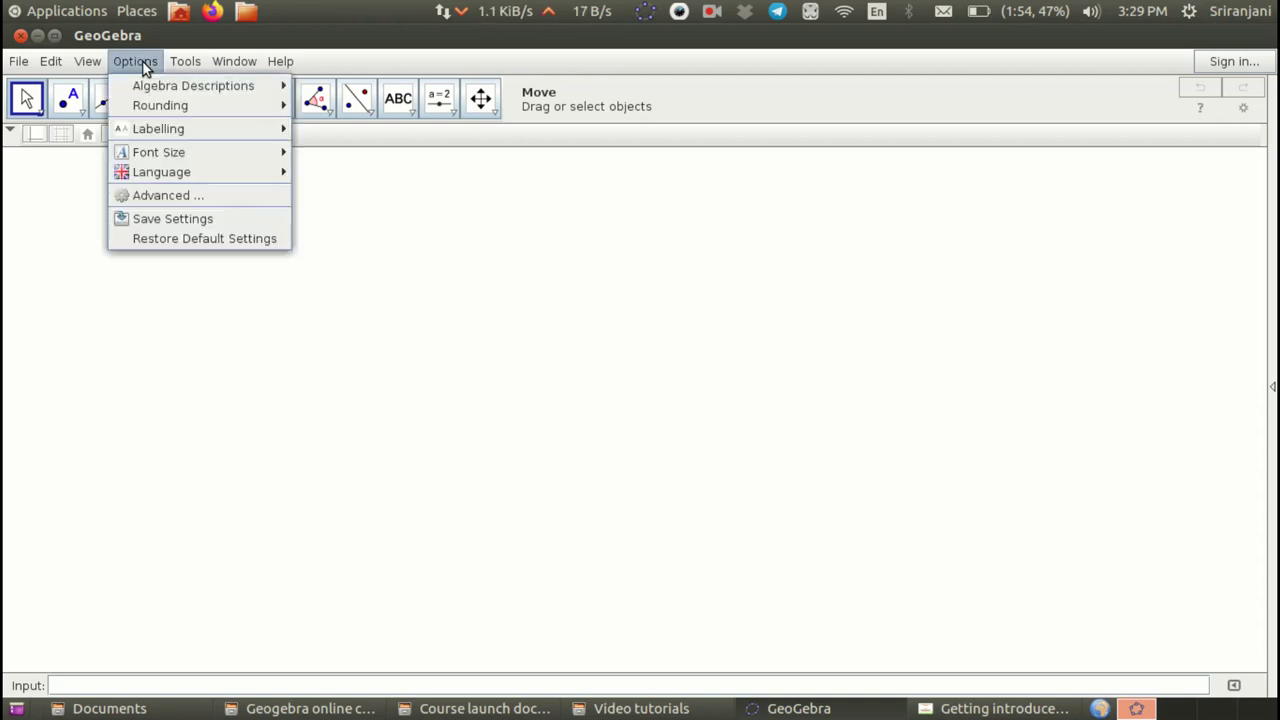
mouse_move(163, 157)
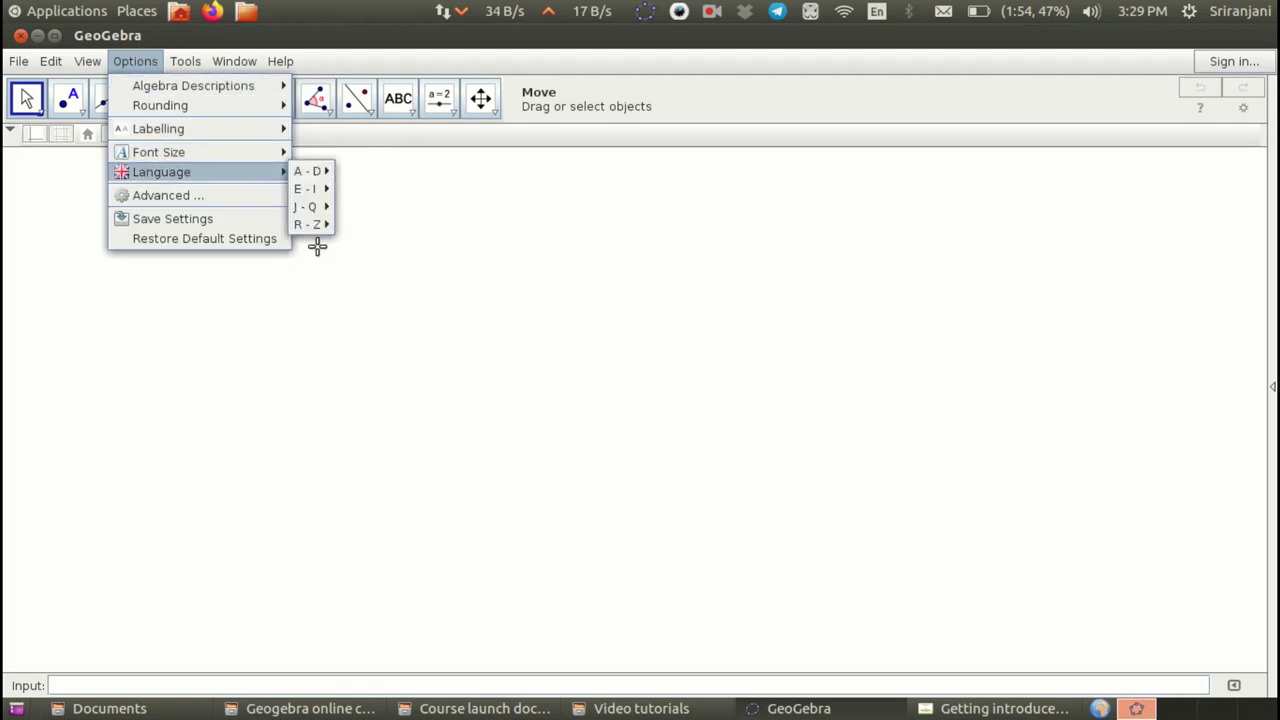
mouse_move(272, 154)
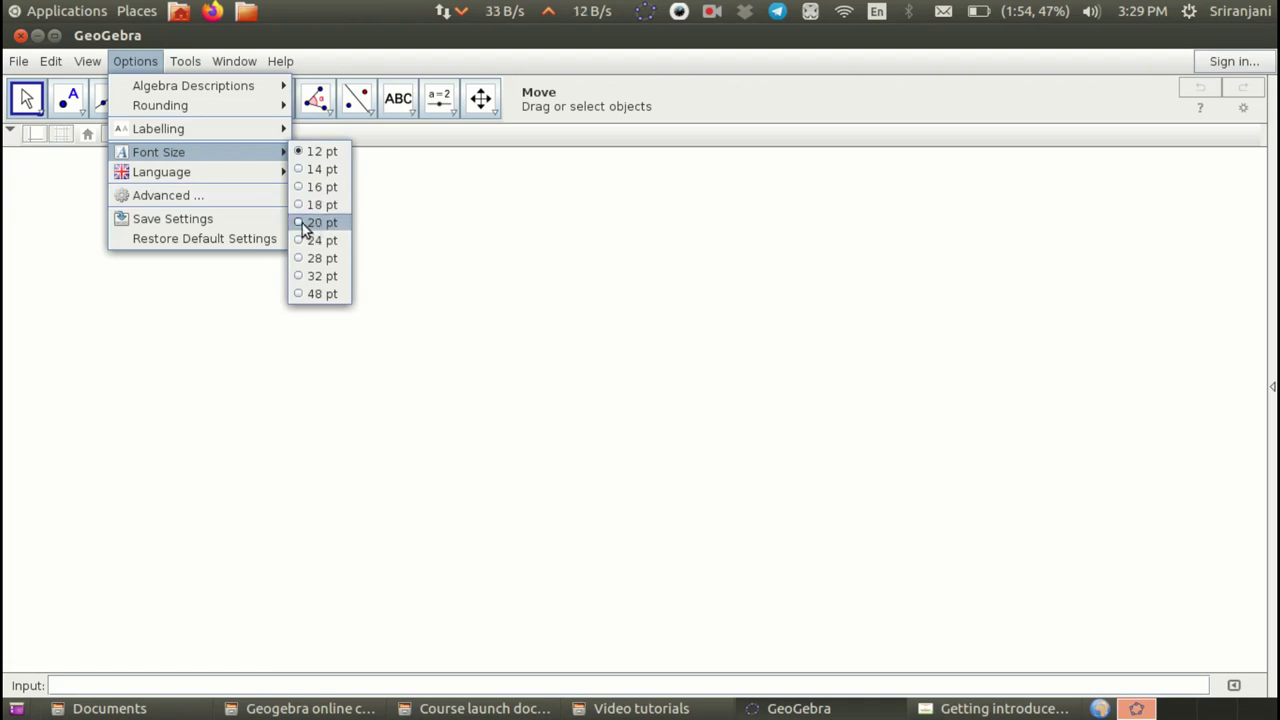
left_click(302, 223)
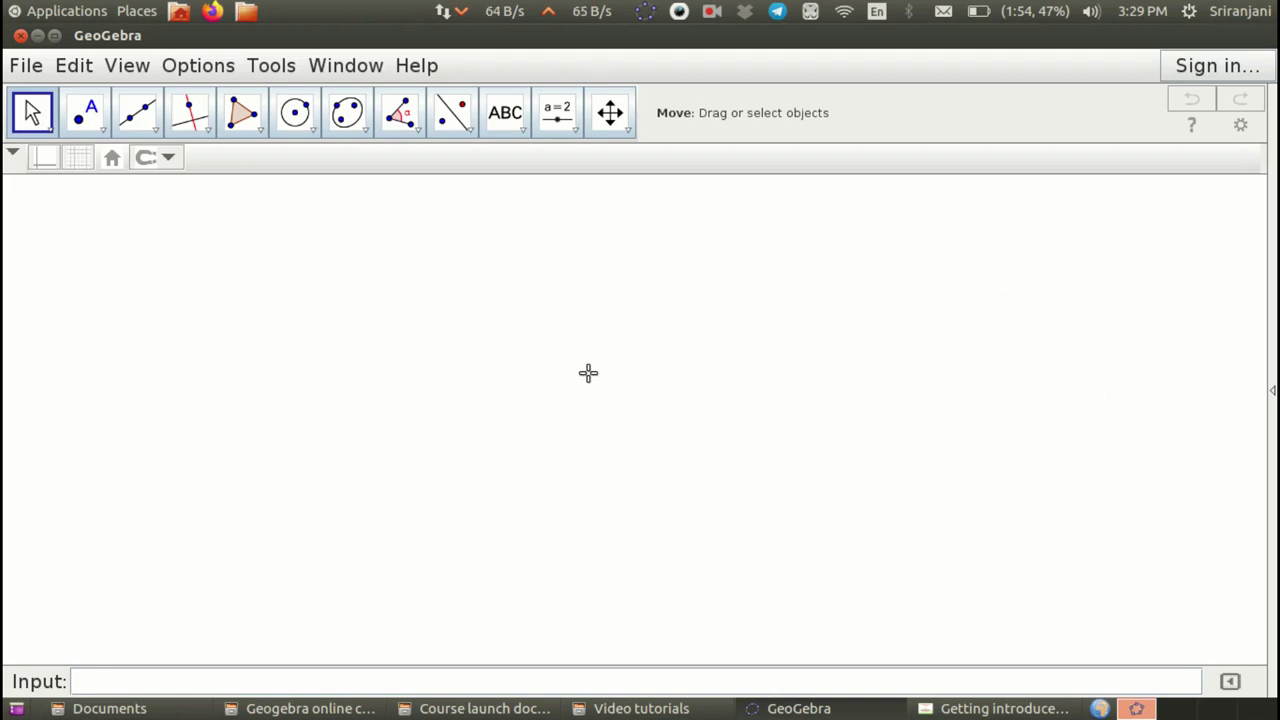
- Place the angle's points with the Point tool, one left of centre and one above
left_click(86, 113)
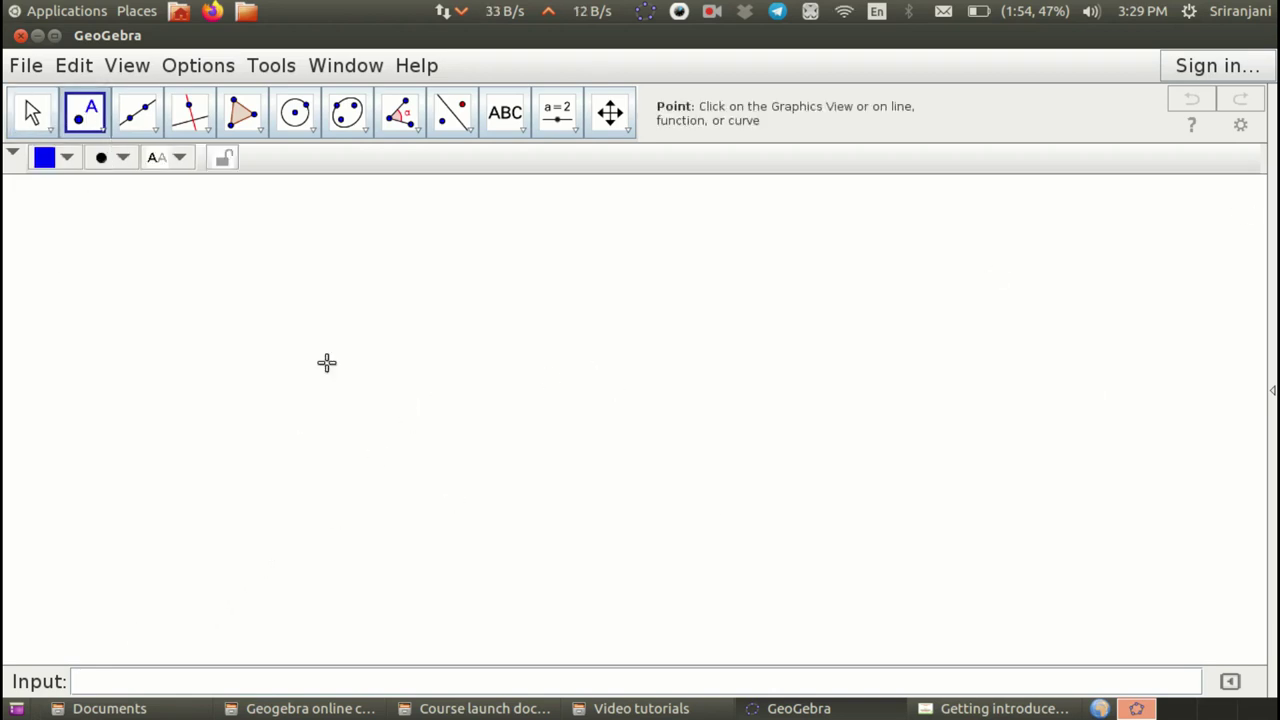
left_click(403, 431)
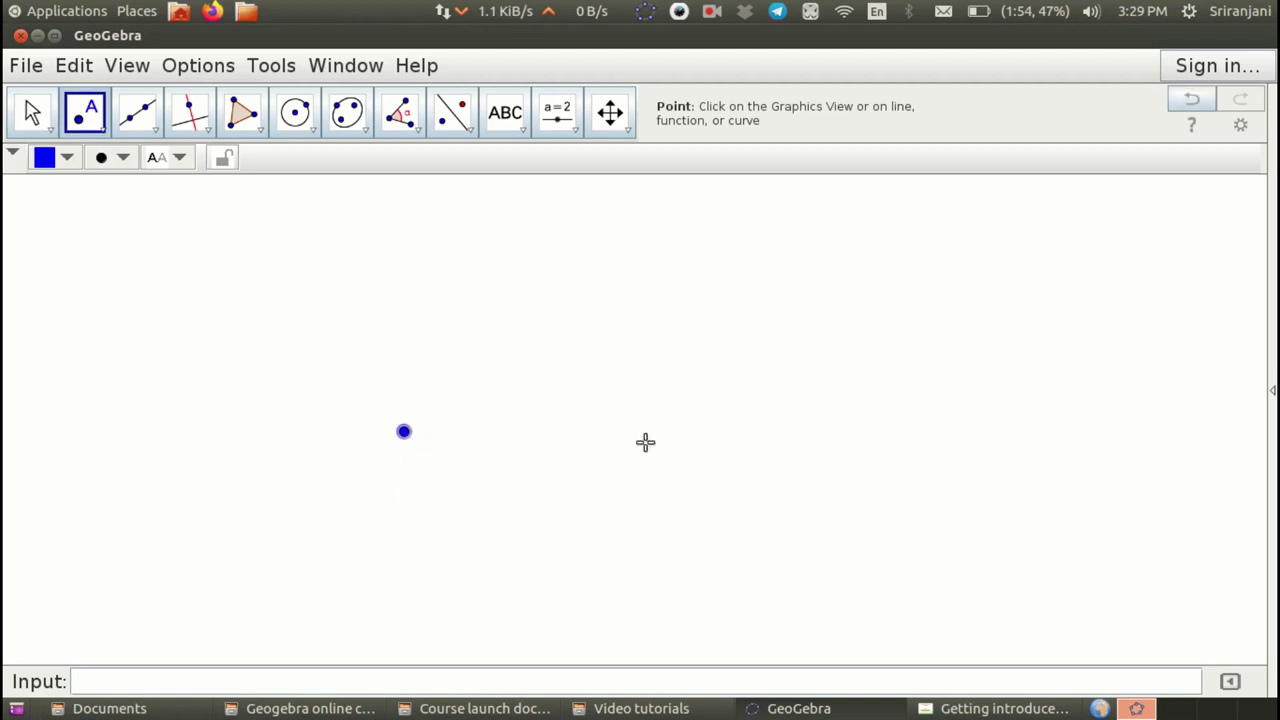
left_click(636, 229)
- Draw segments from the left point to the right point and to the top point
left_click(157, 127)
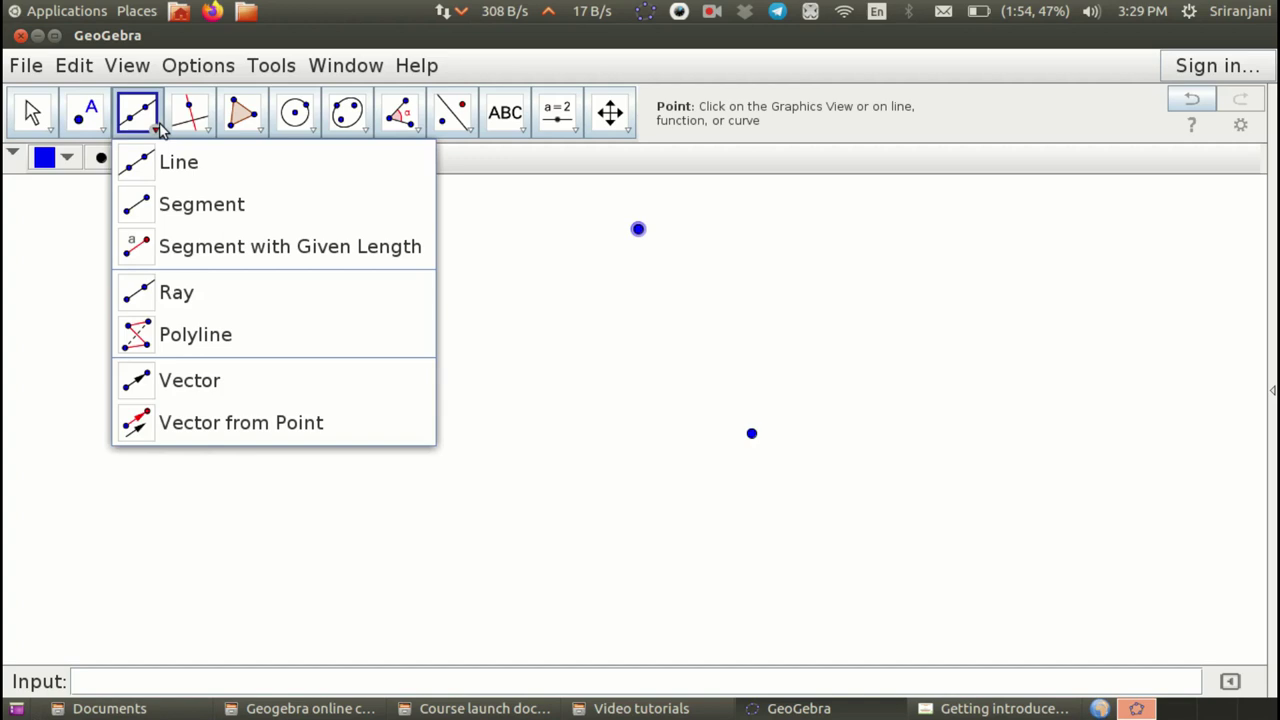
left_click(166, 204)
left_click(402, 430)
left_click(752, 436)
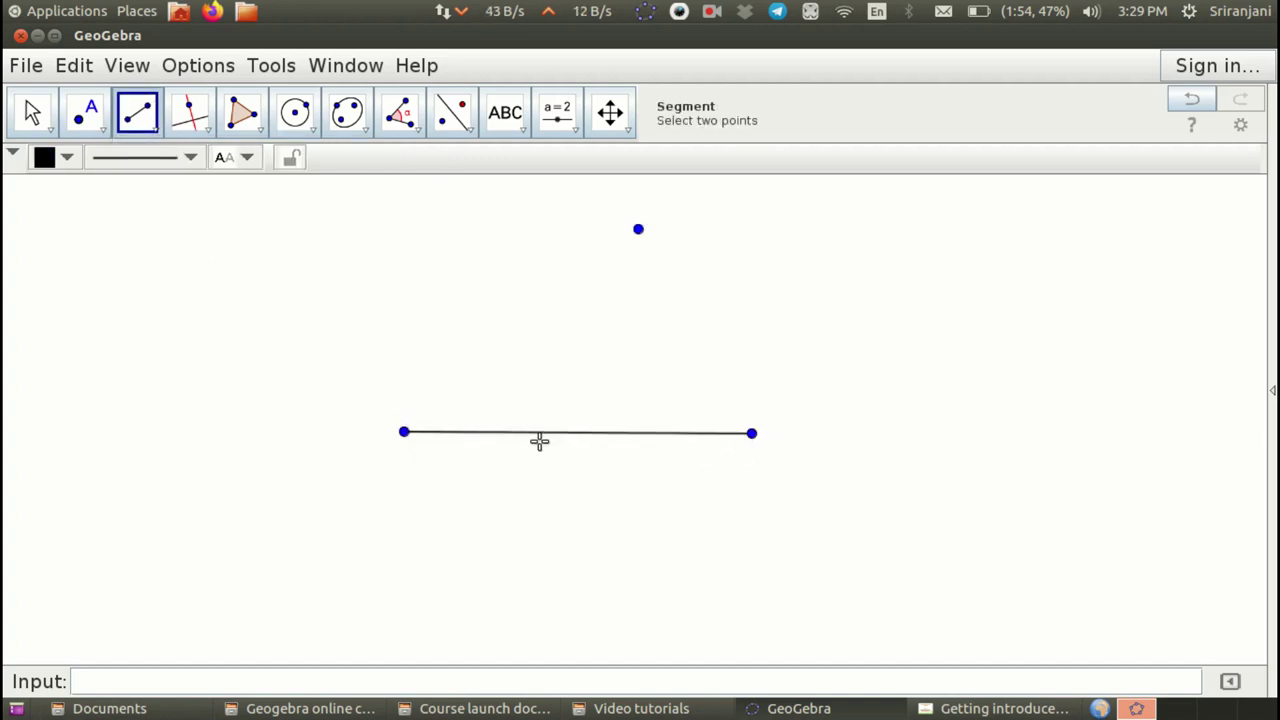
left_click(404, 432)
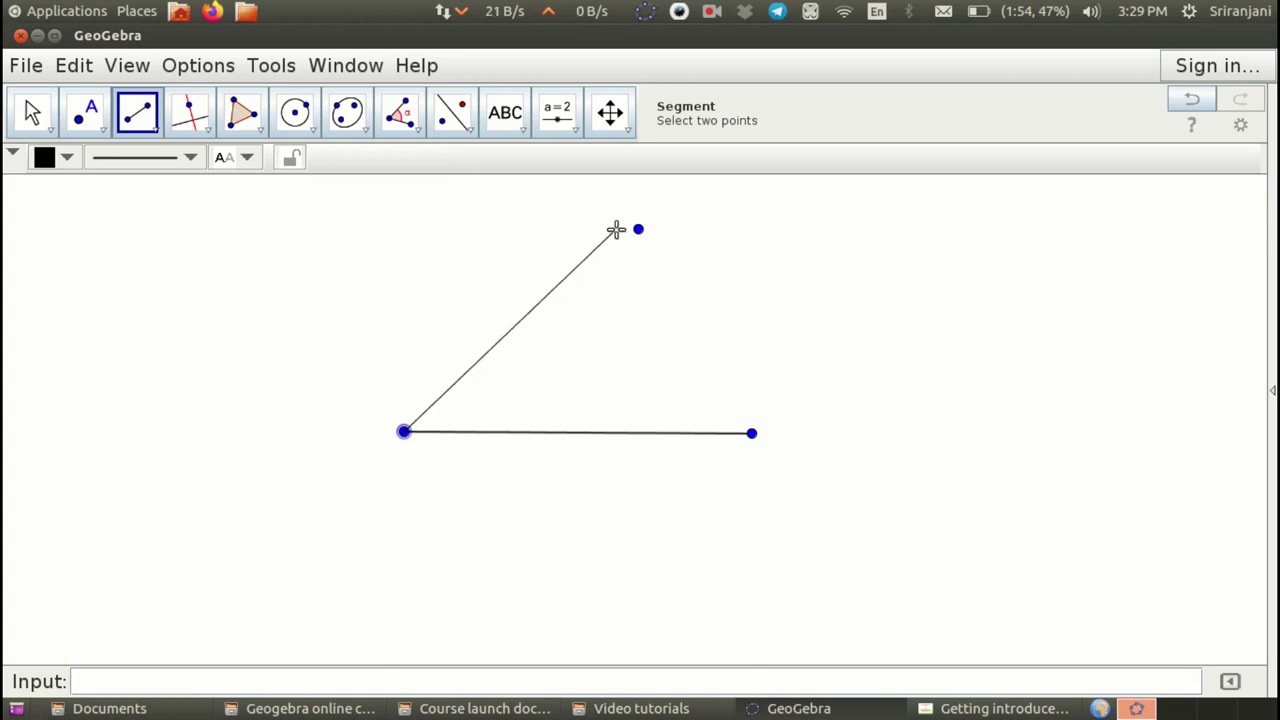
left_click(638, 229)
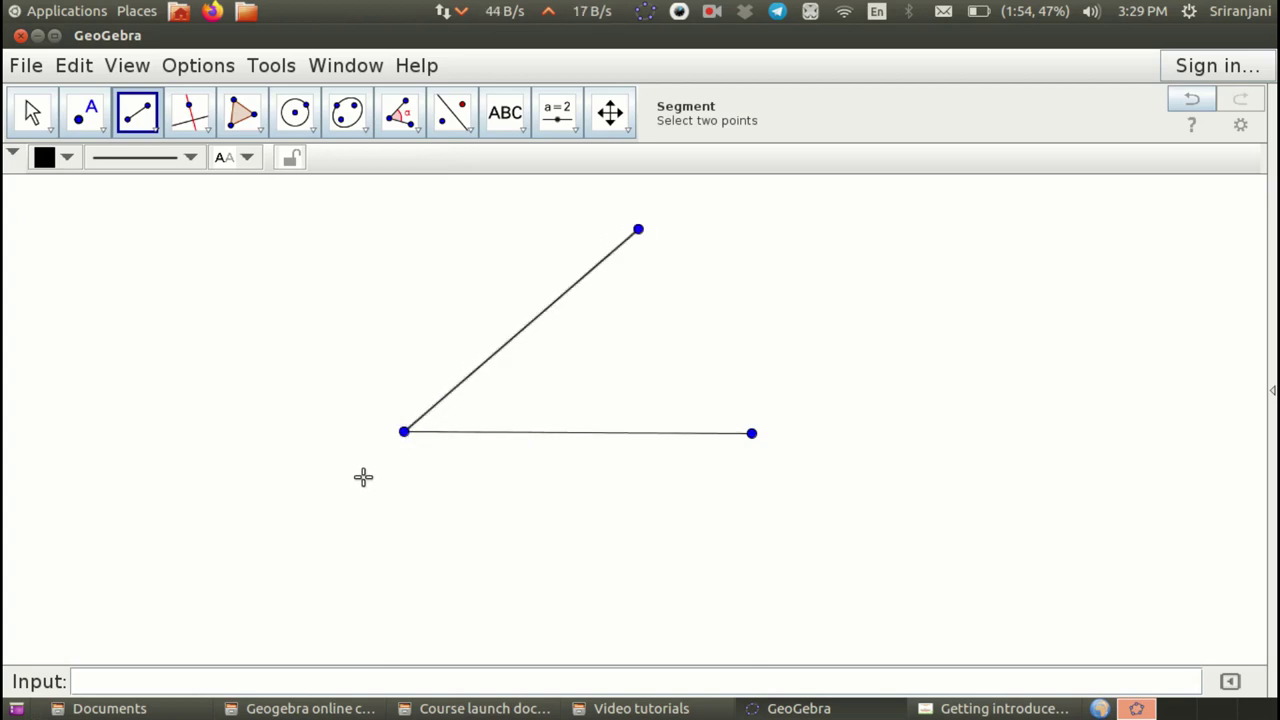
- Inspect point A's context menu, then dismiss it
right_click(405, 436)
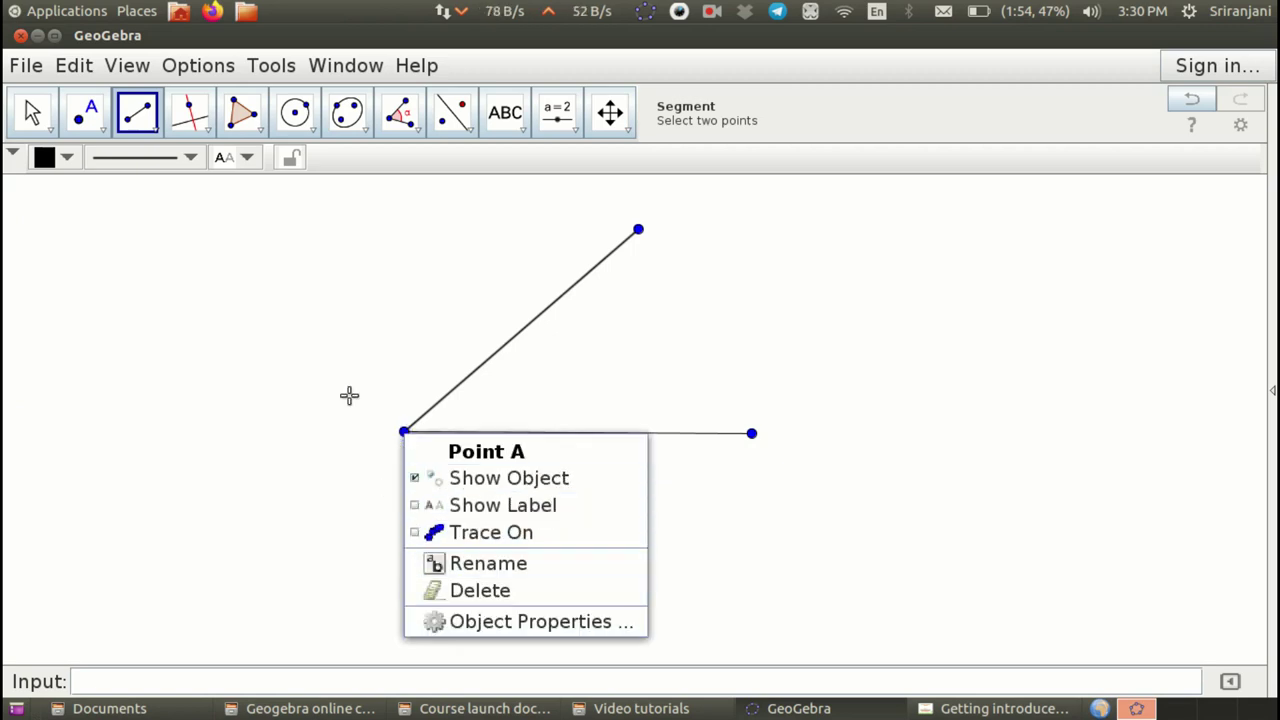
left_click(404, 432)
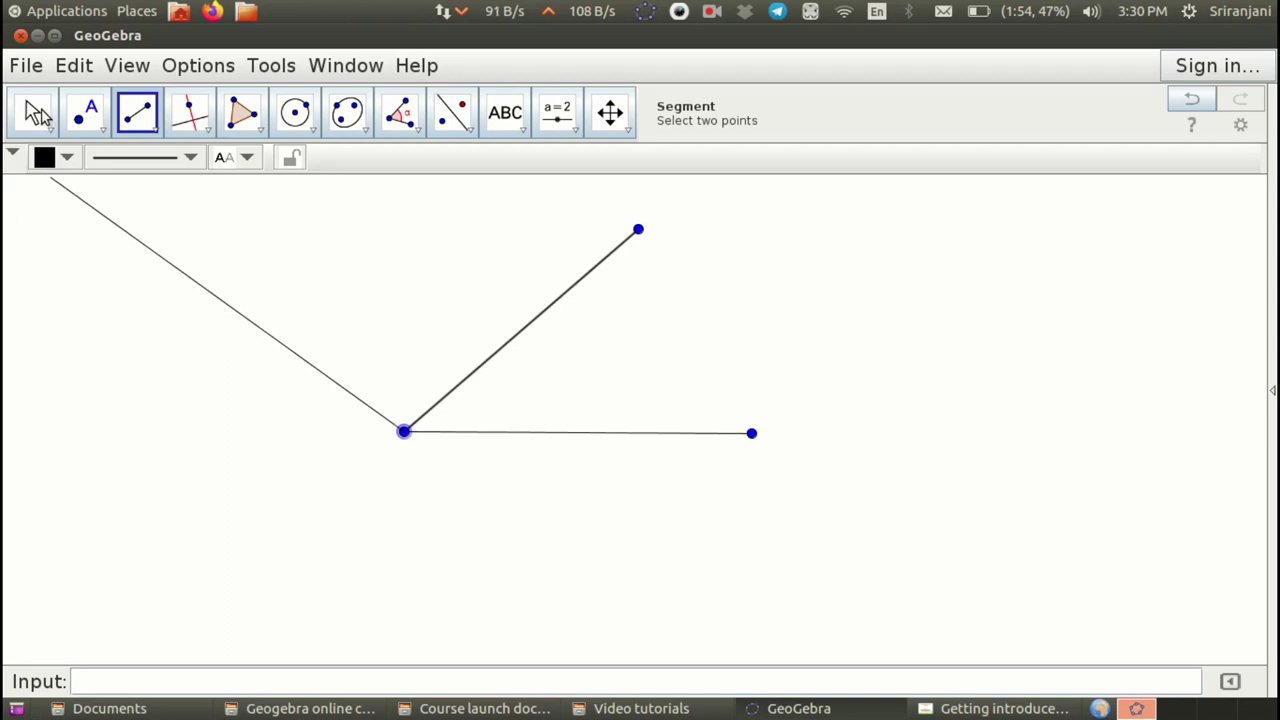
left_click(34, 112)
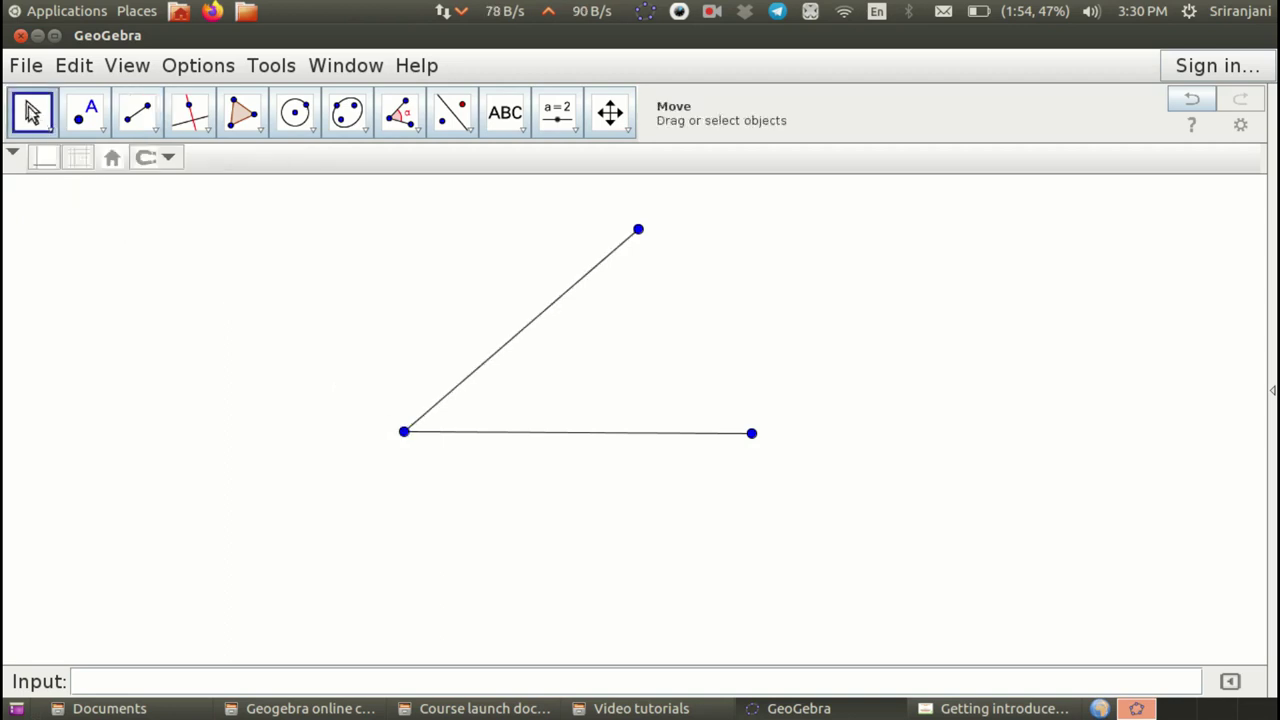
left_click(34, 112)
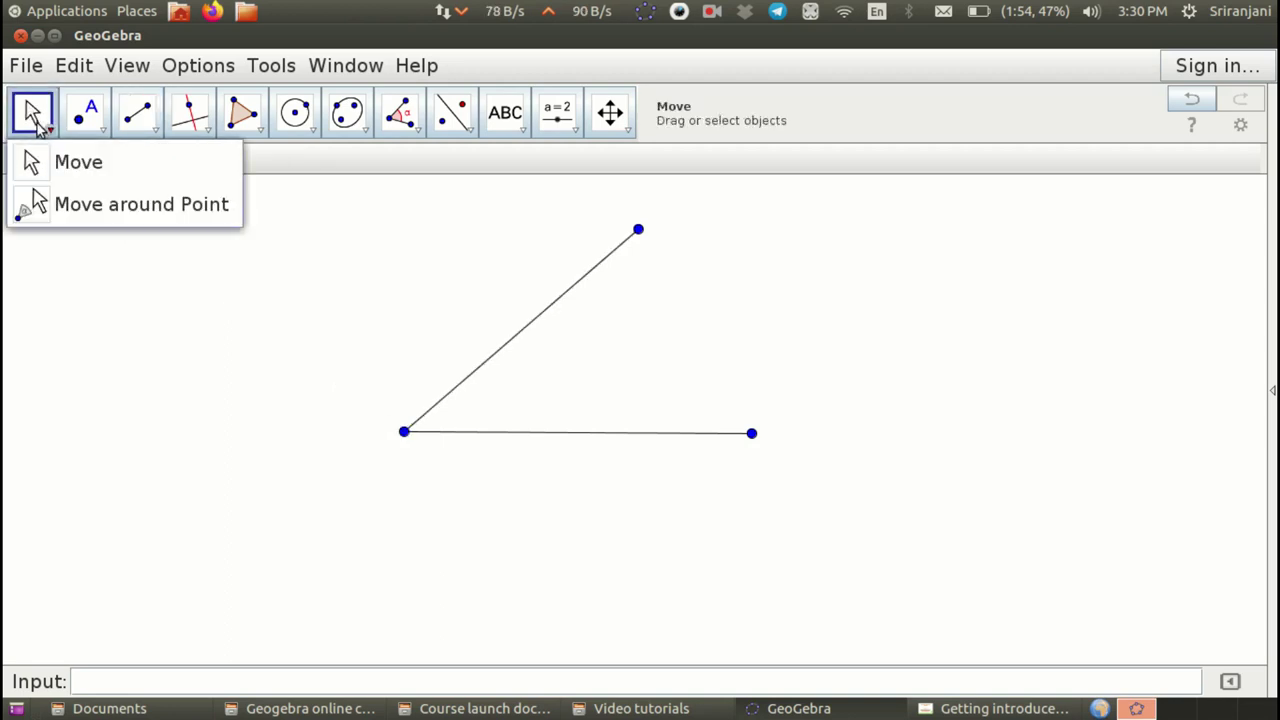
left_click(38, 176)
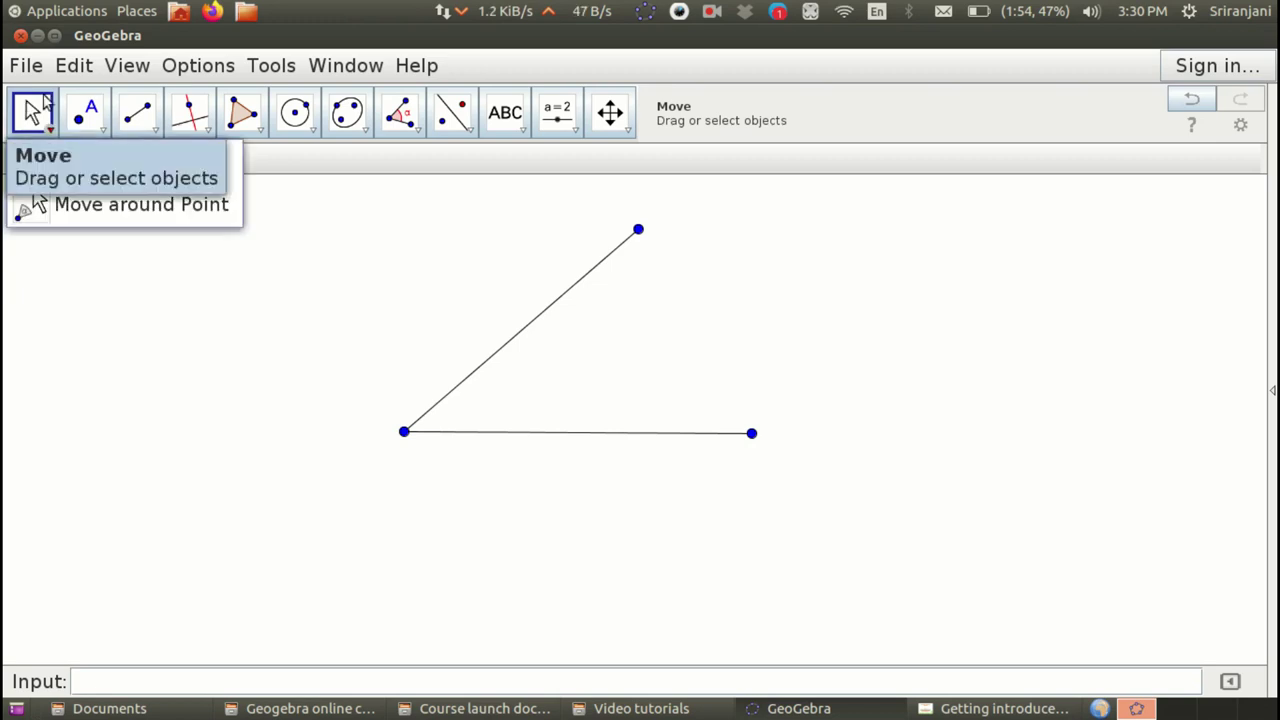
mouse_move(145, 118)
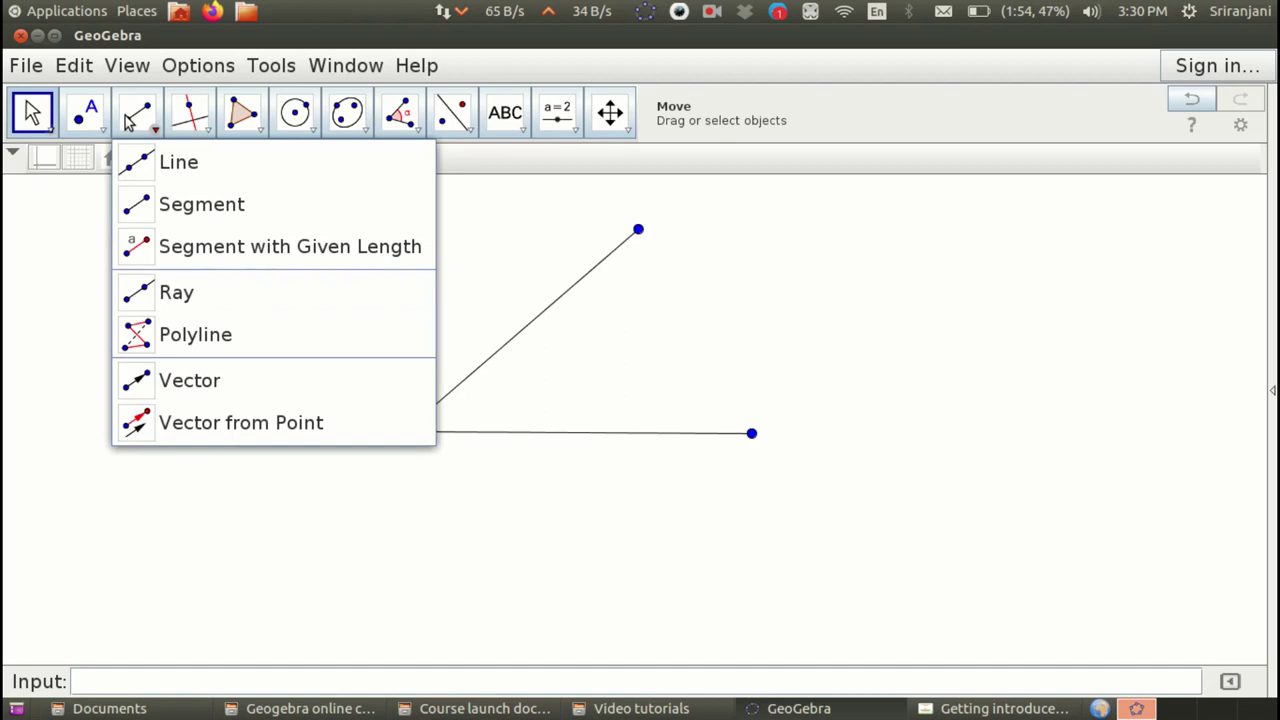
left_click(145, 118)
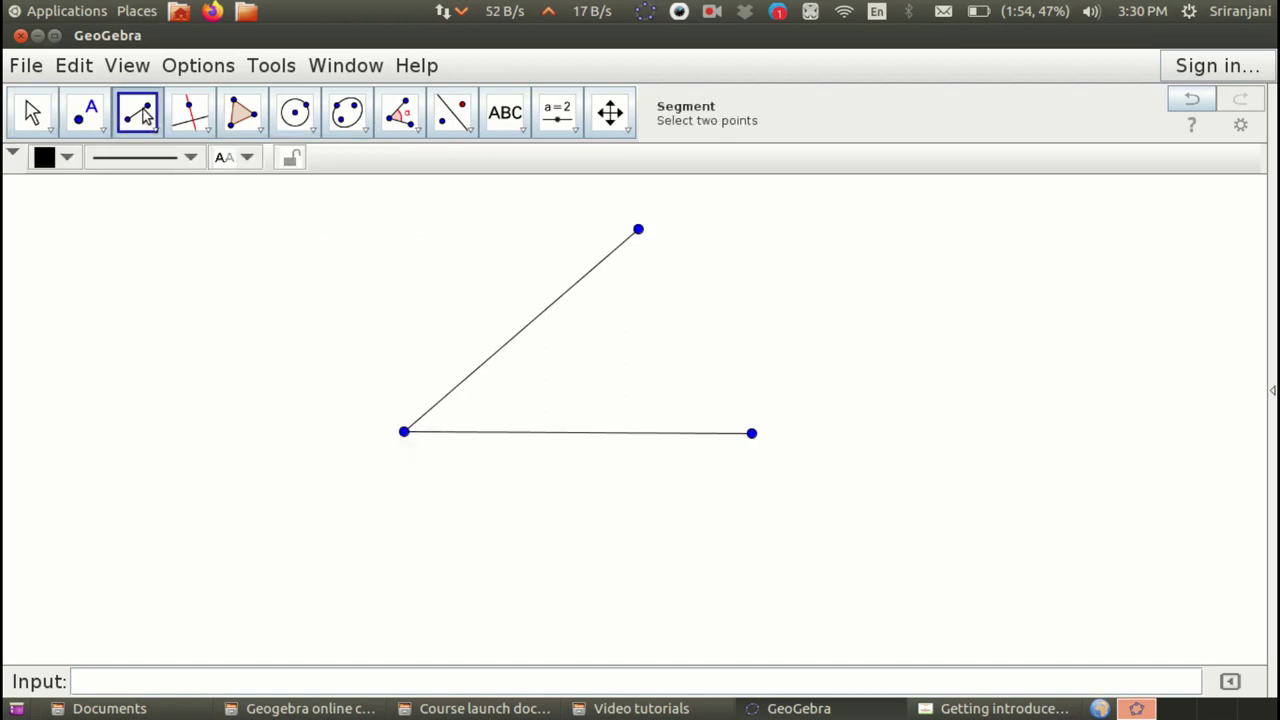
left_click(145, 115)
left_click(137, 126)
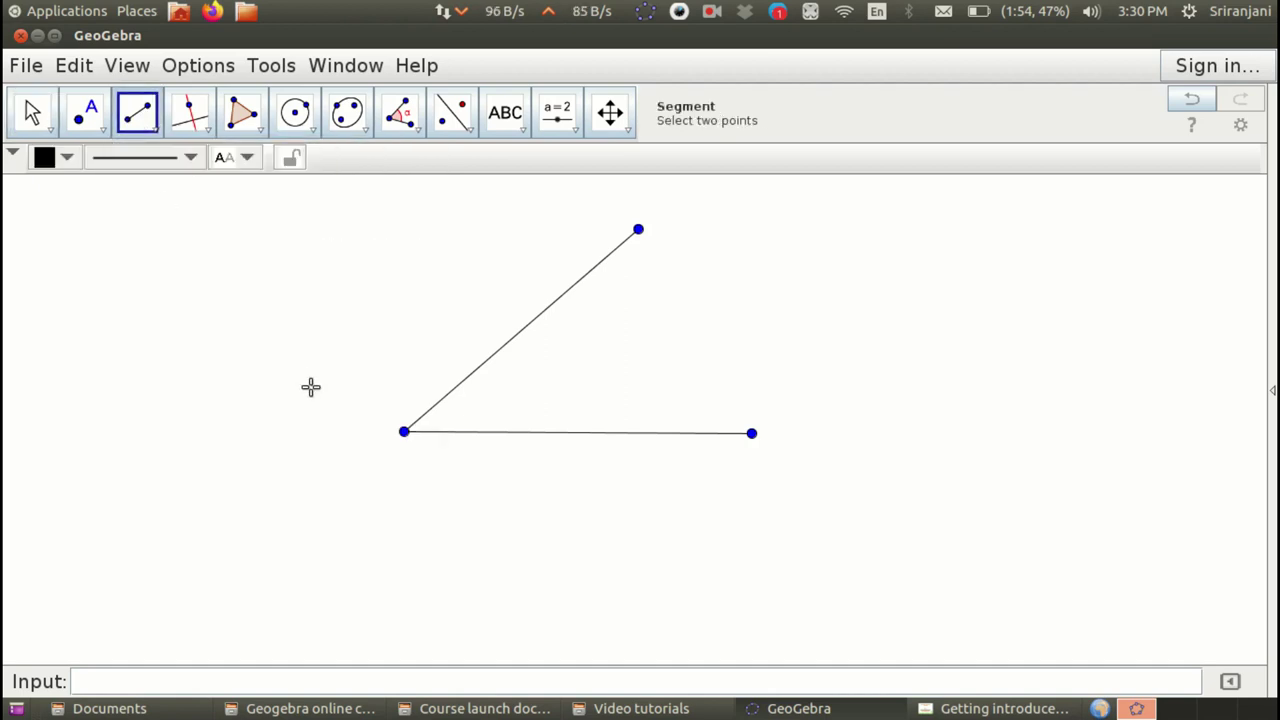
left_click(404, 432)
left_click(36, 102)
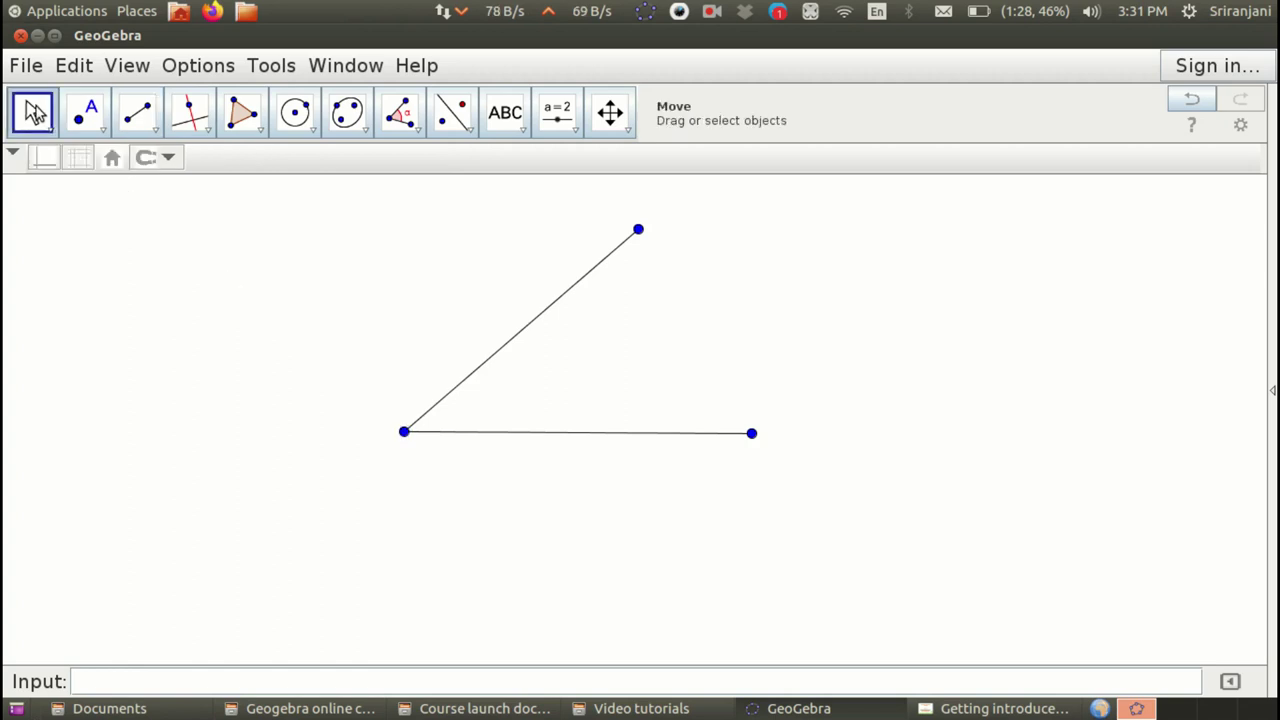
- Select the shared vertex and show its name A as the label
left_click(401, 435)
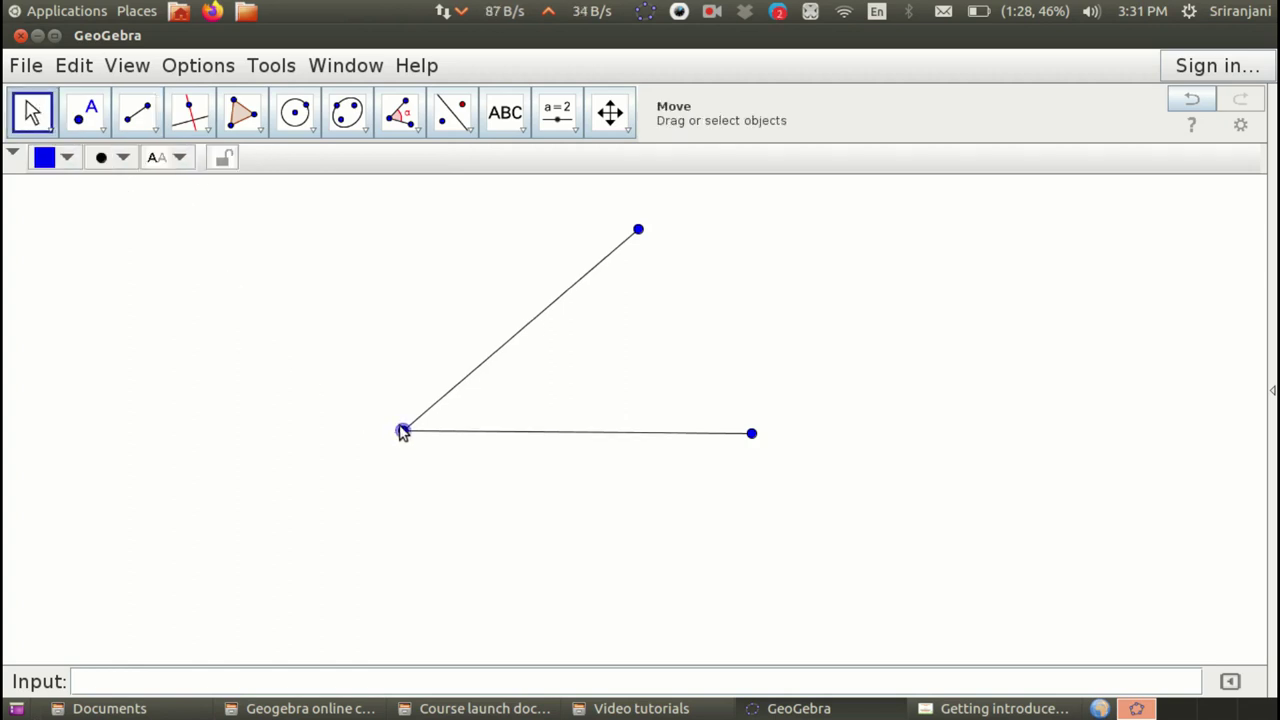
left_click(68, 160)
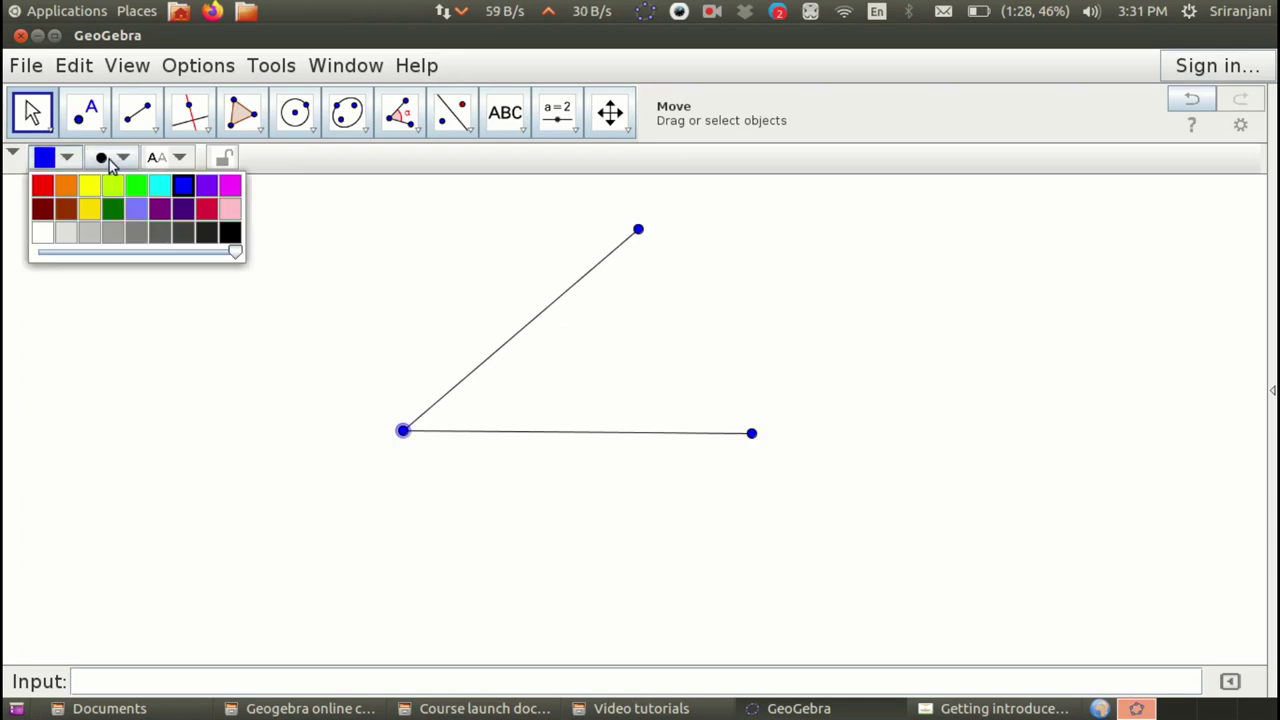
left_click(122, 158)
left_click(180, 158)
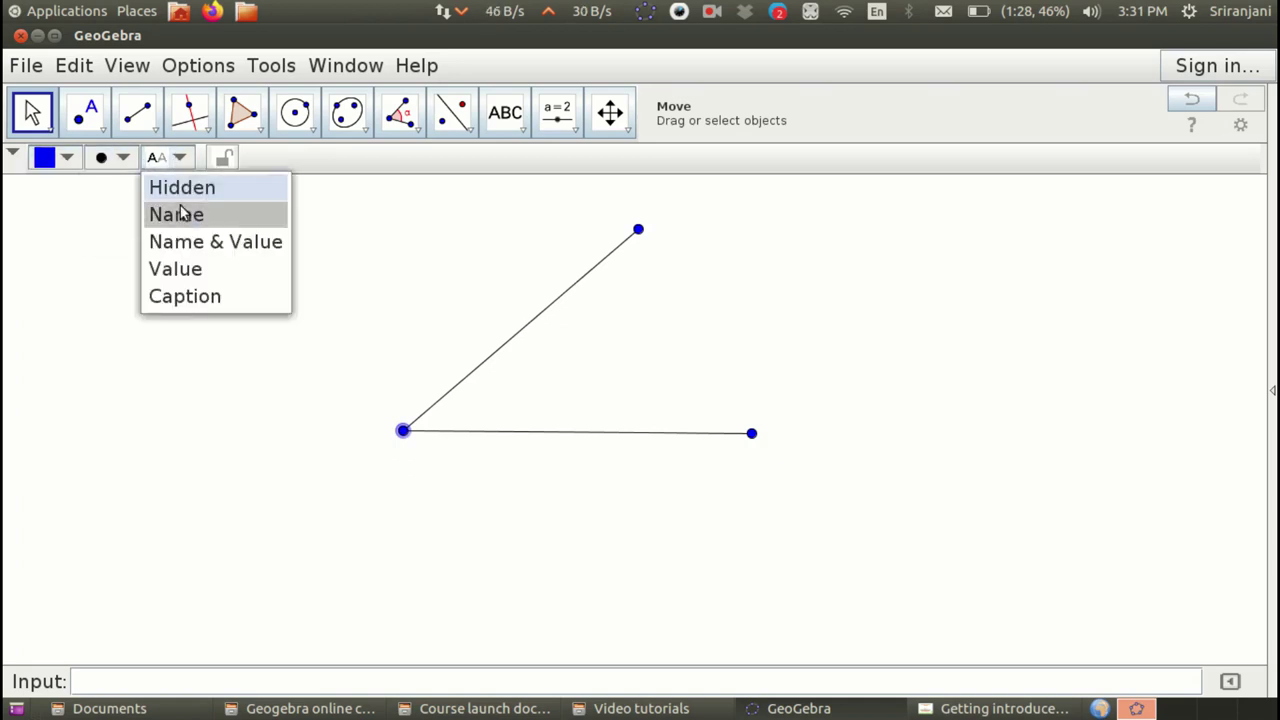
left_click(180, 222)
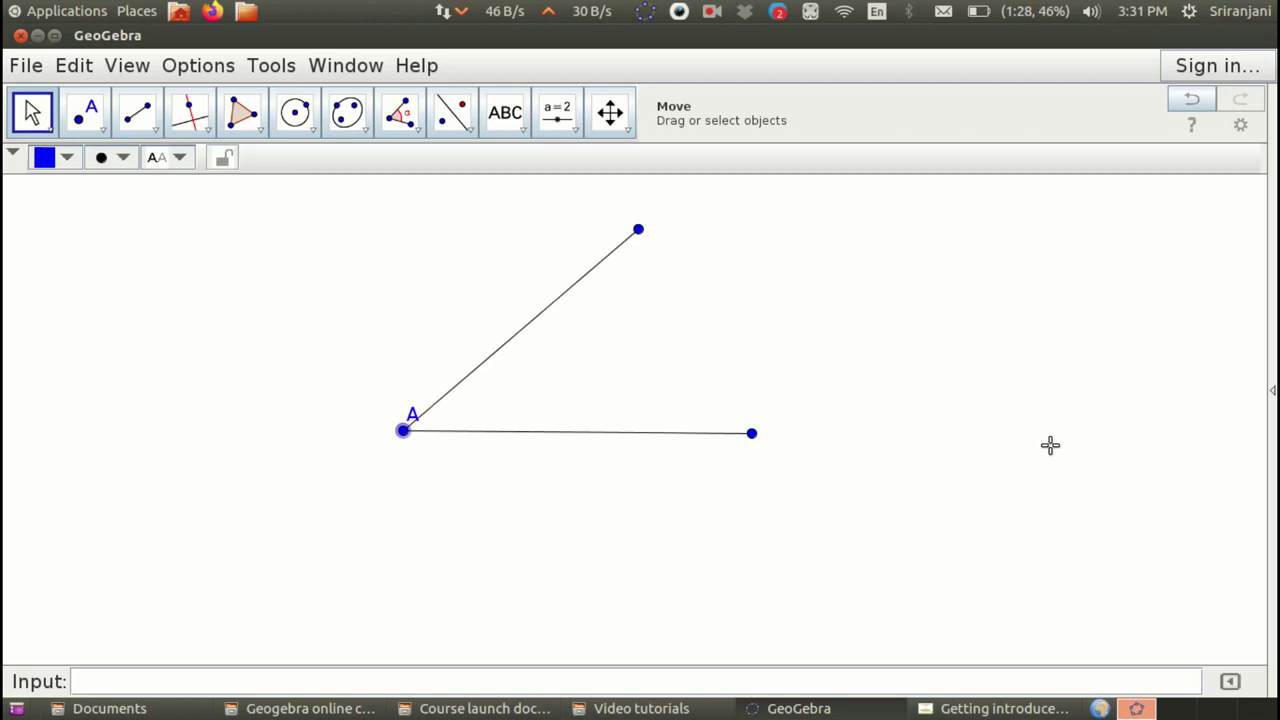
- Browse the point's style, colour and label options, keeping it blue and unchanged
left_click(126, 162)
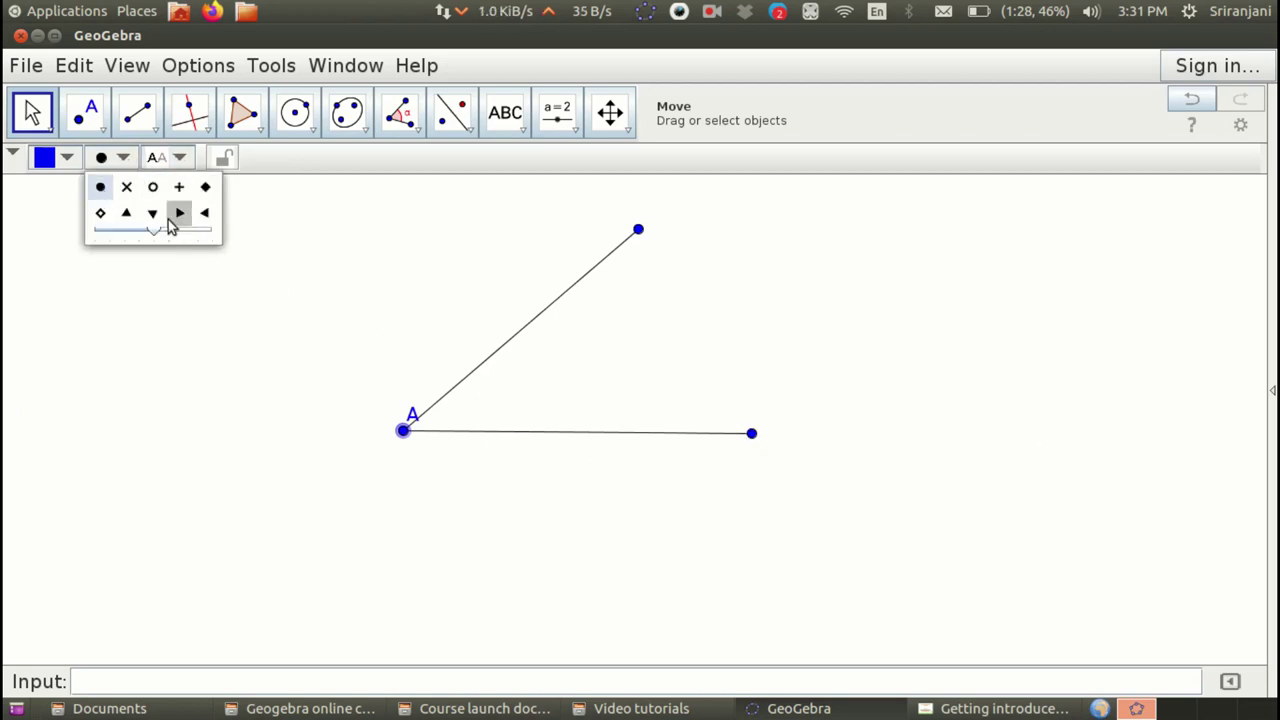
left_click(67, 159)
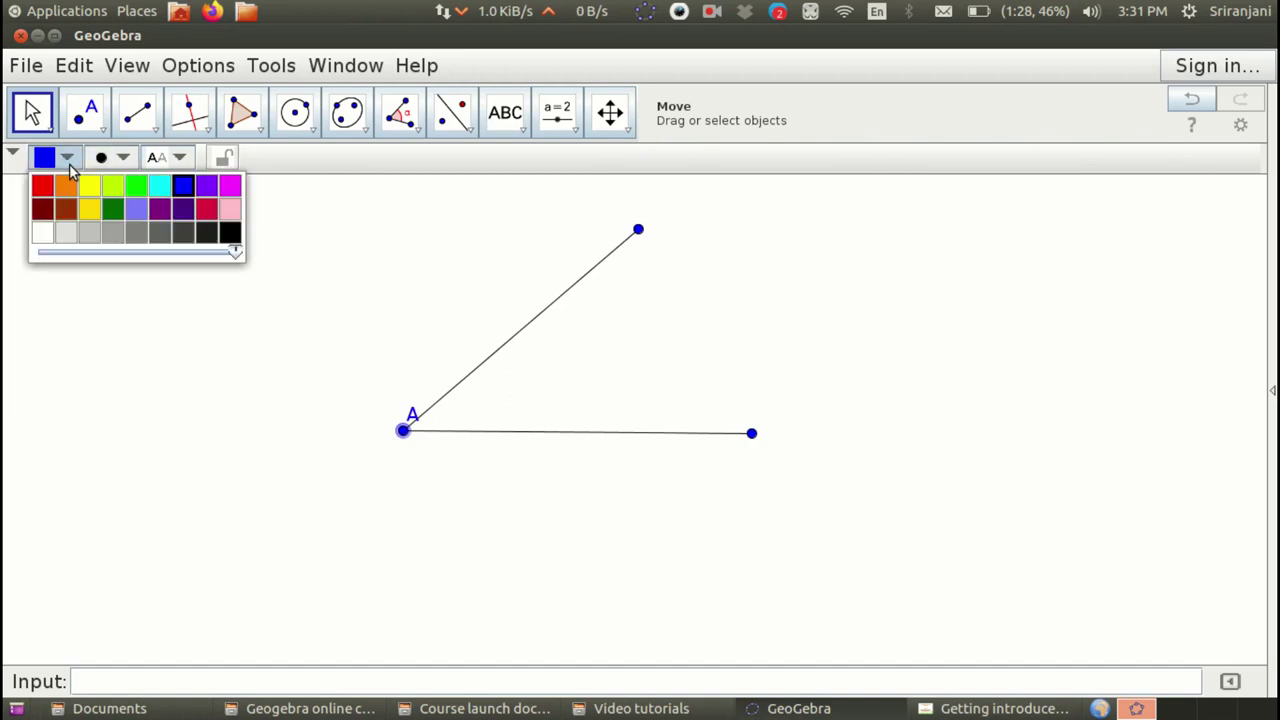
left_click(68, 158)
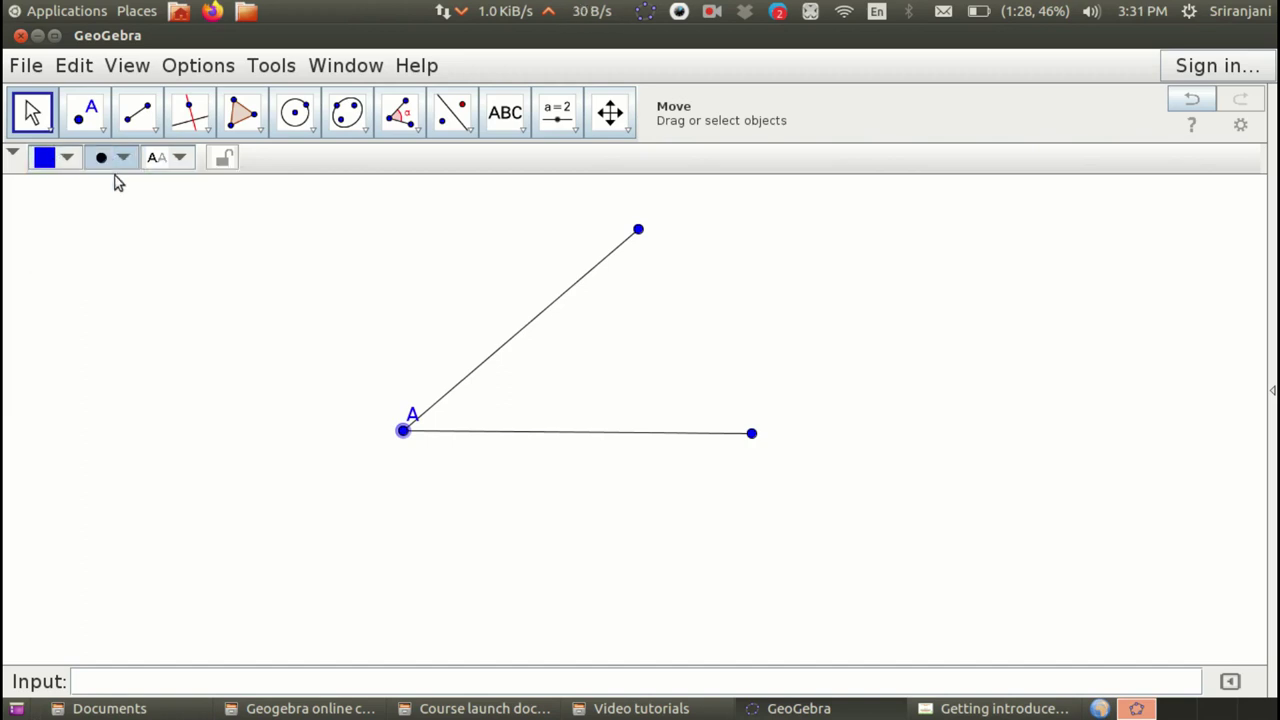
left_click(184, 165)
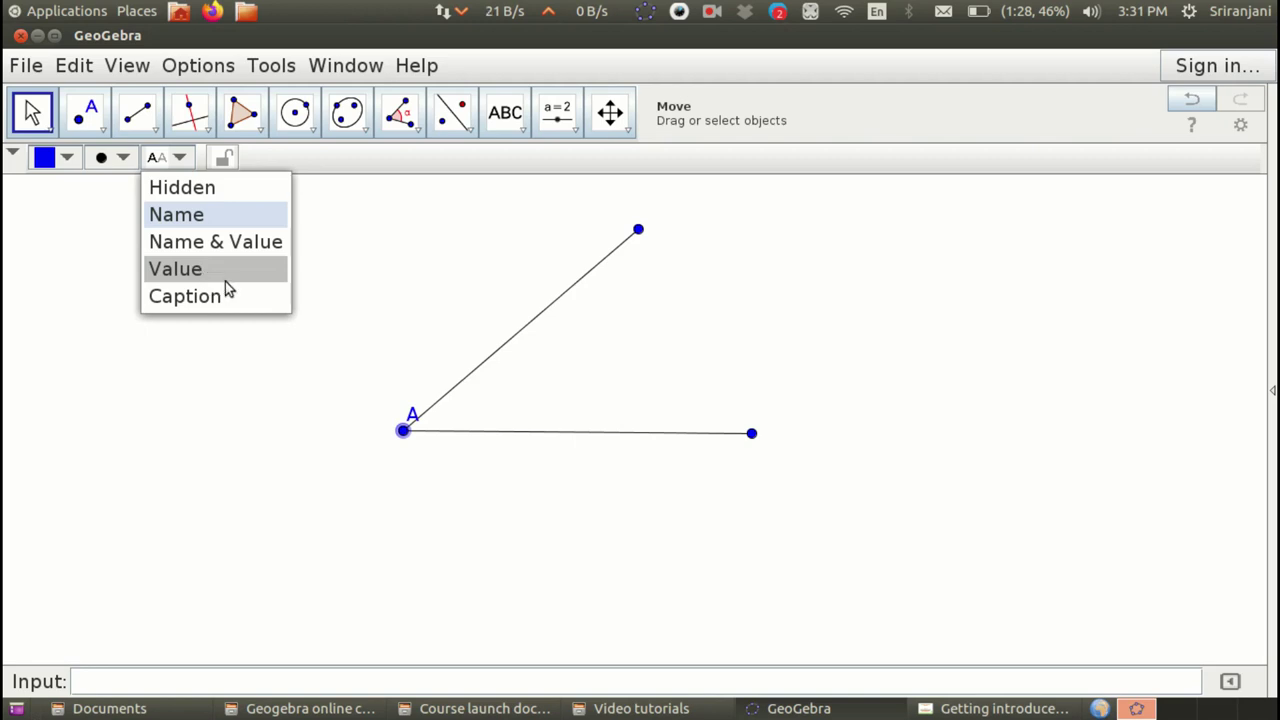
left_click(181, 166)
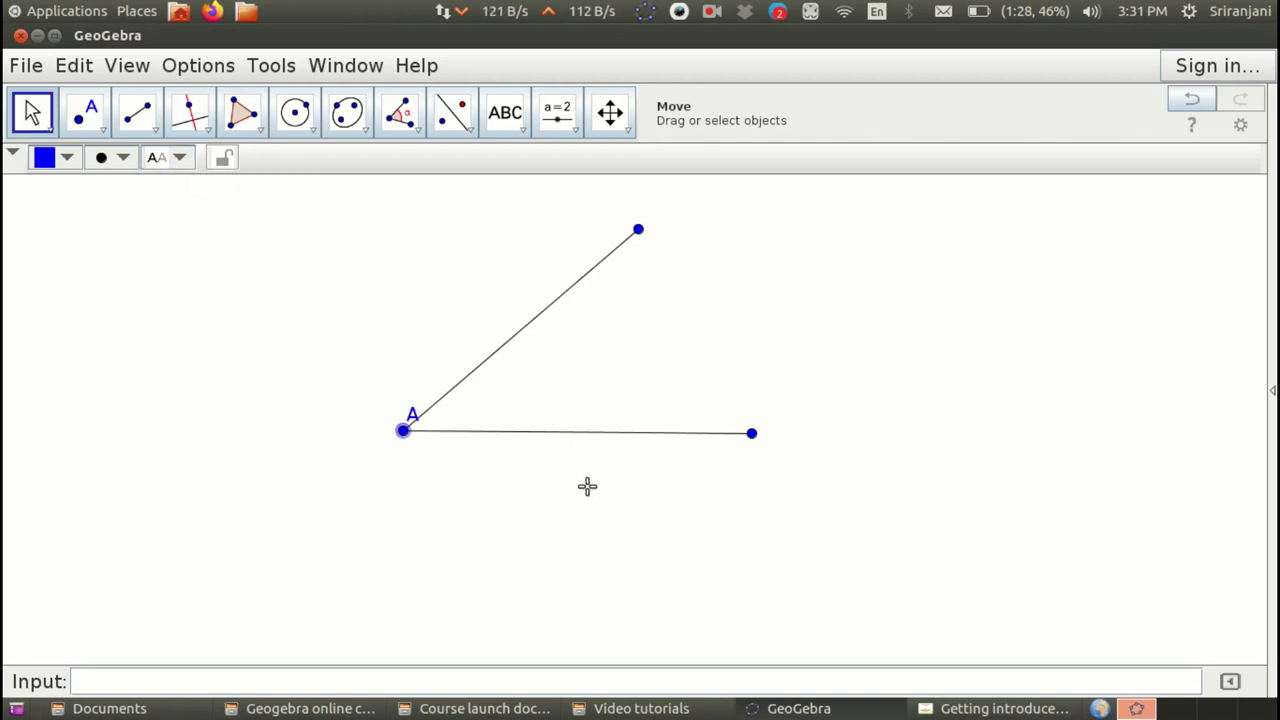
- Turn on point B's name label via its context menu and Object Properties
right_click(752, 434)
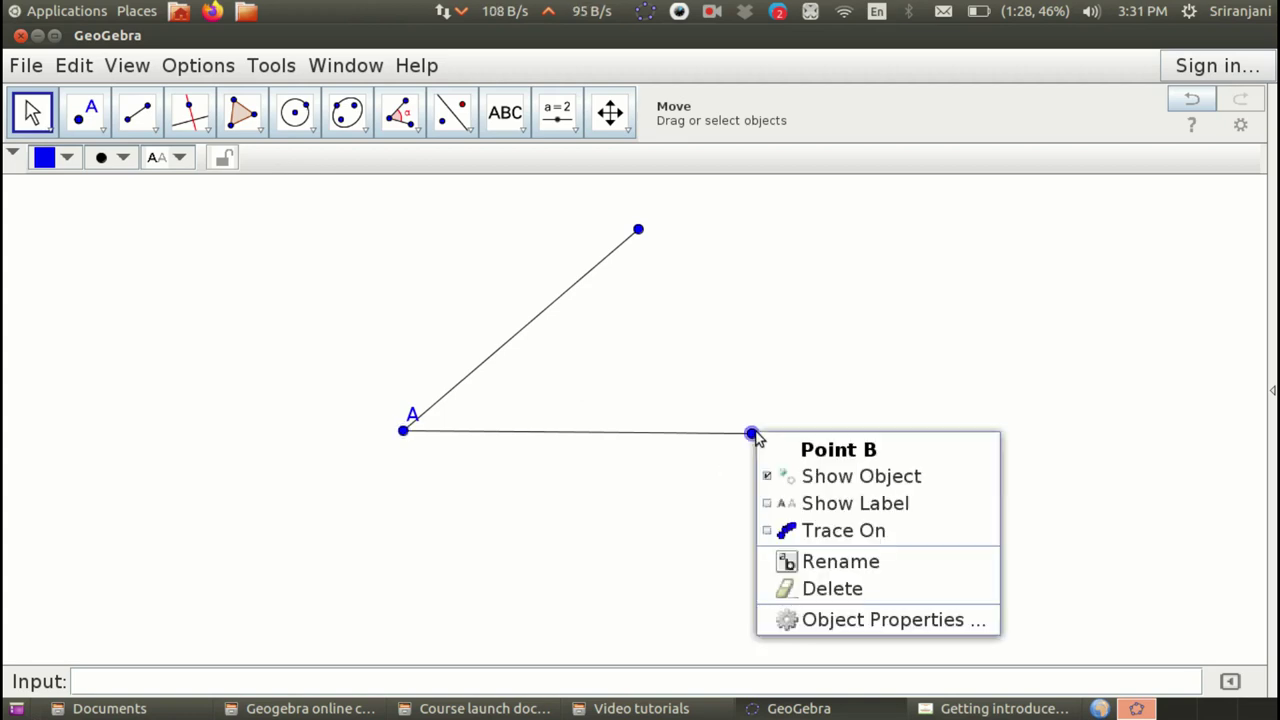
left_click(771, 510)
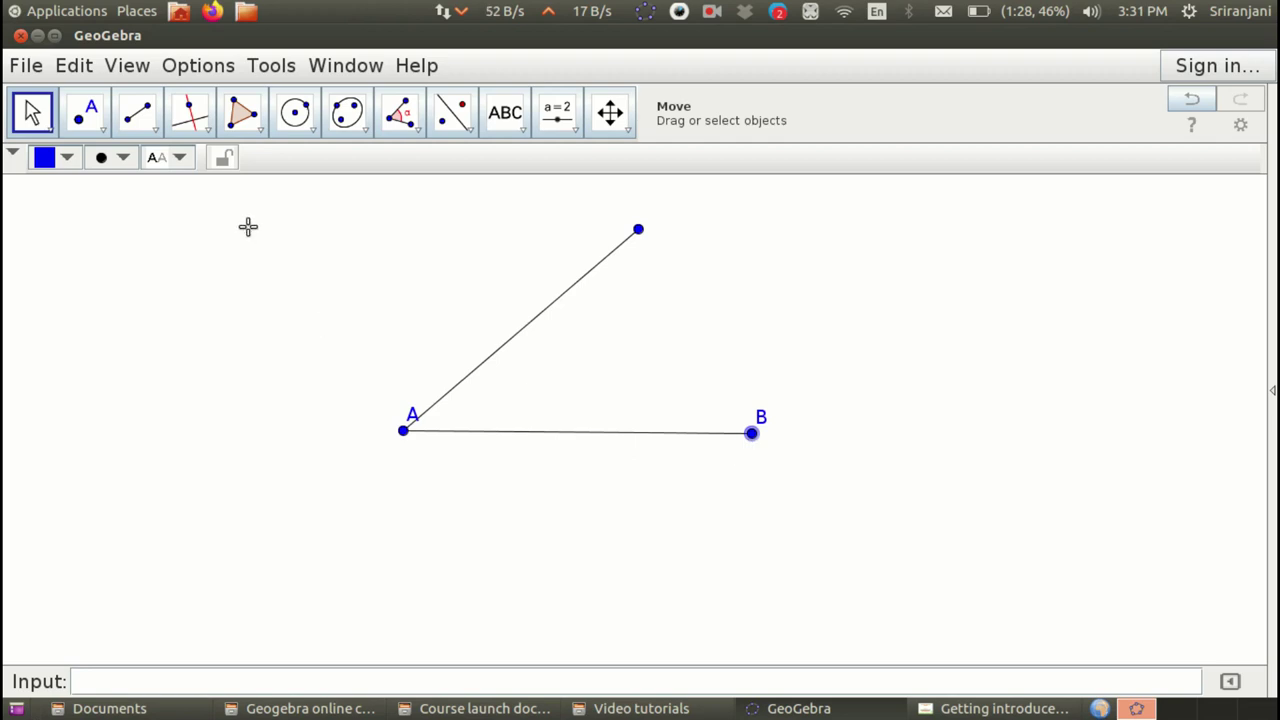
left_click(181, 160)
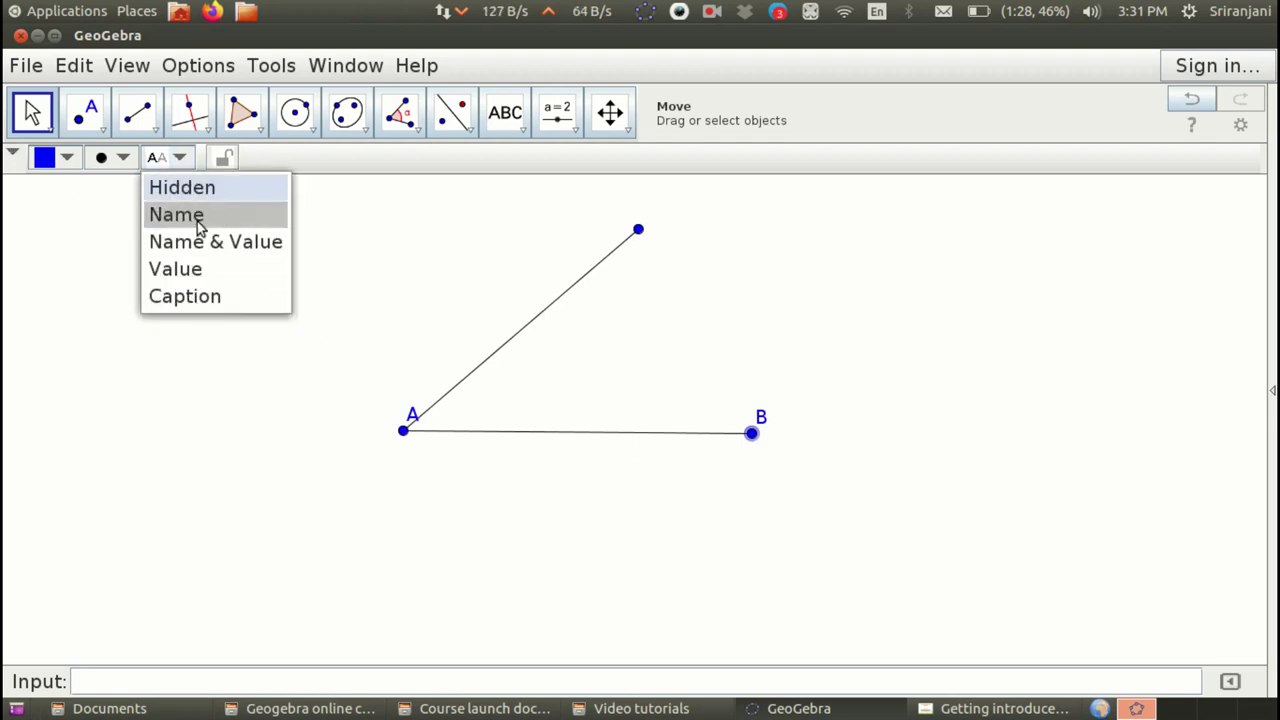
right_click(750, 437)
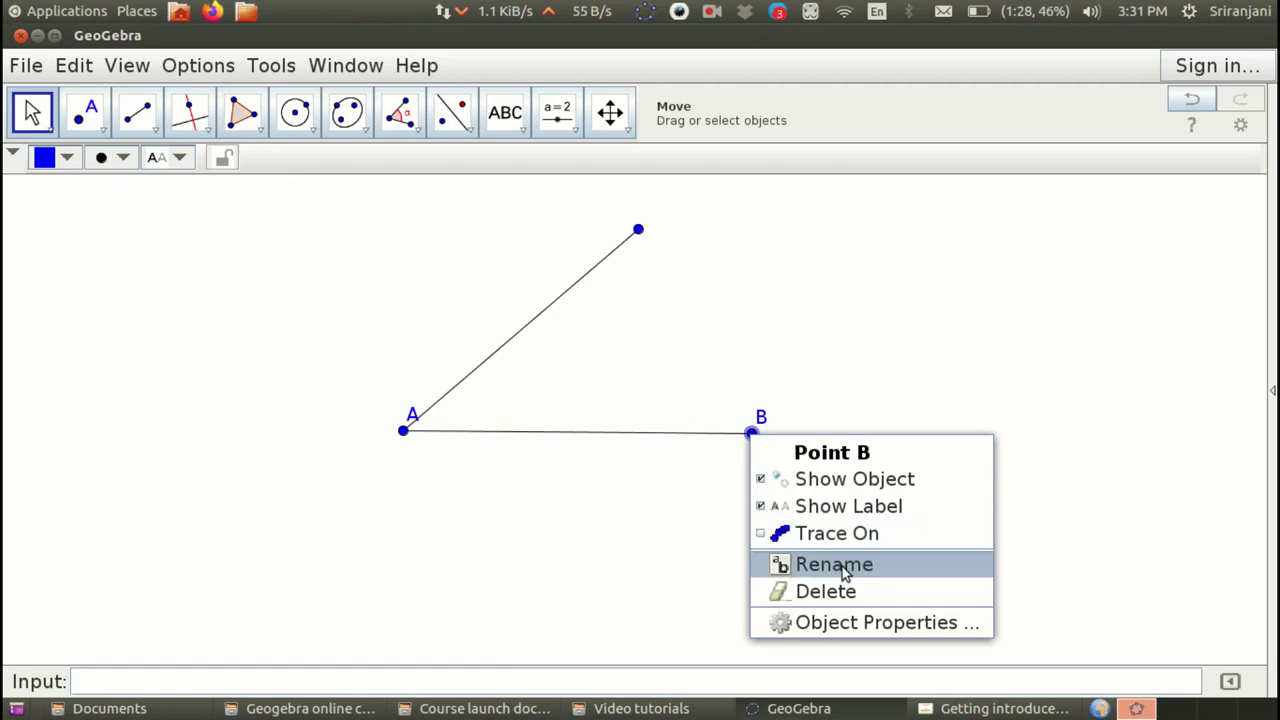
left_click(860, 624)
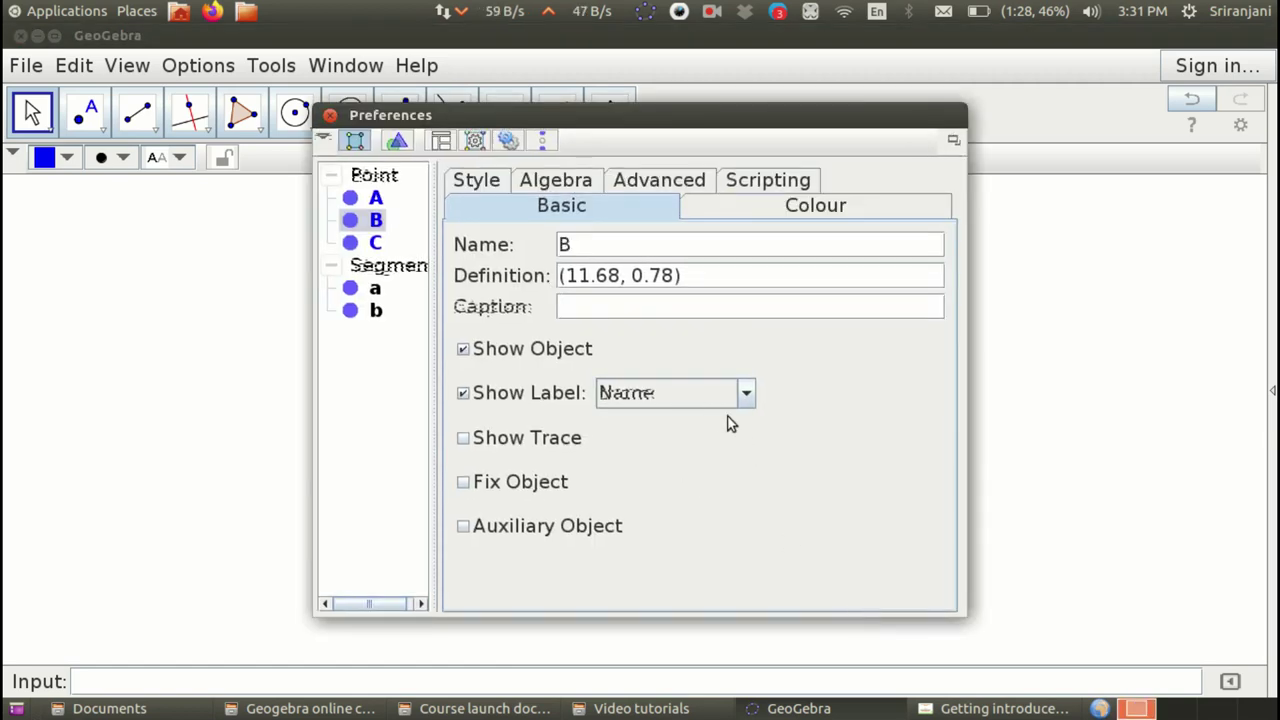
left_click(746, 395)
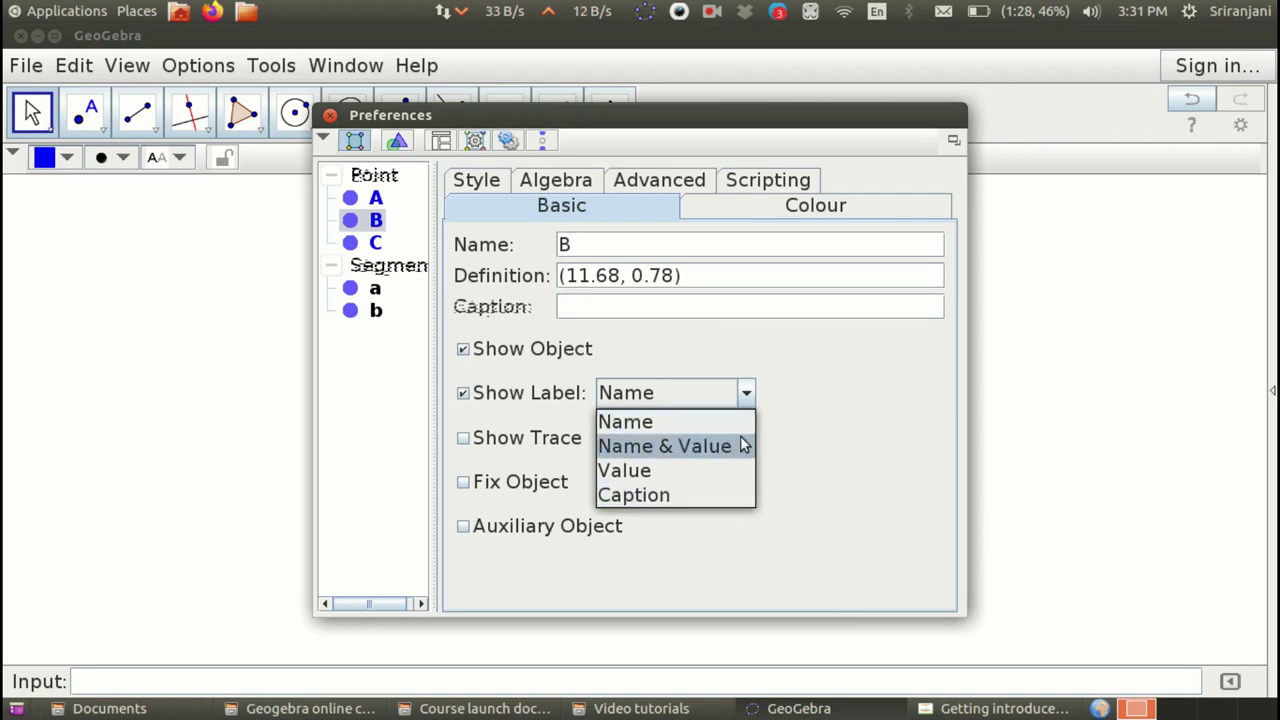
left_click(388, 178)
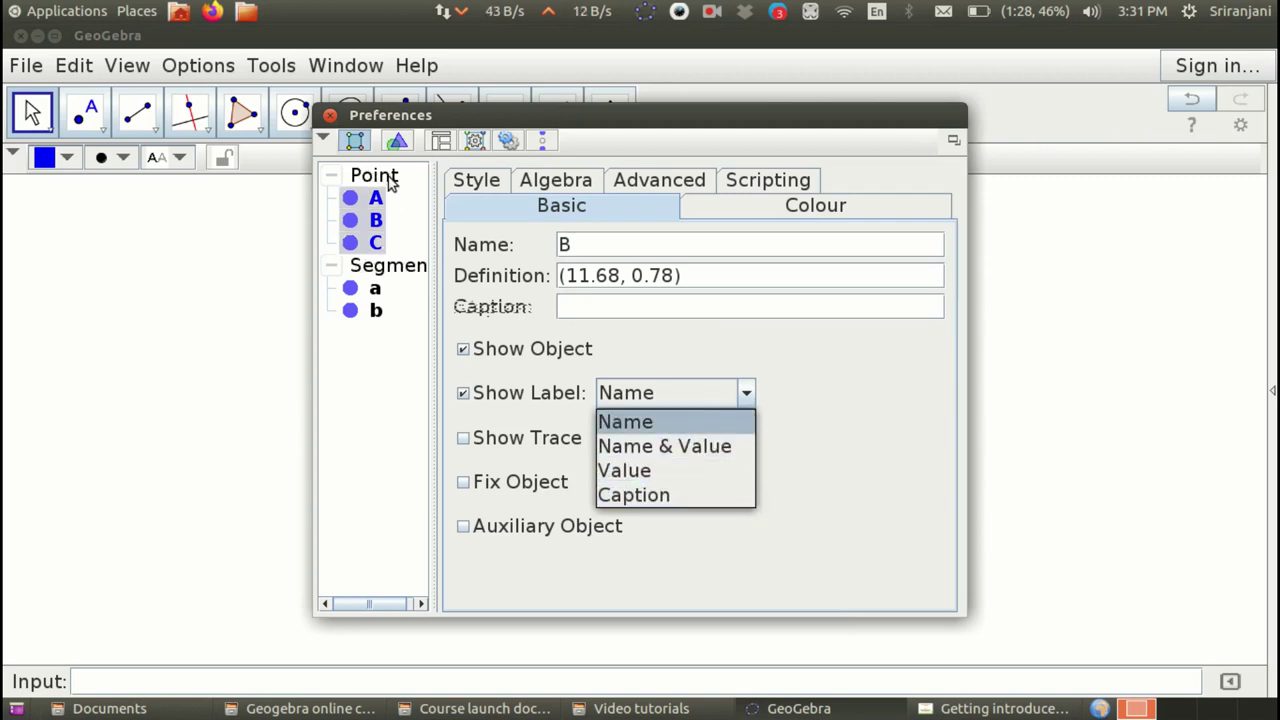
left_click(330, 115)
- Close the properties dialog and turn on the top point's label C
left_click(330, 115)
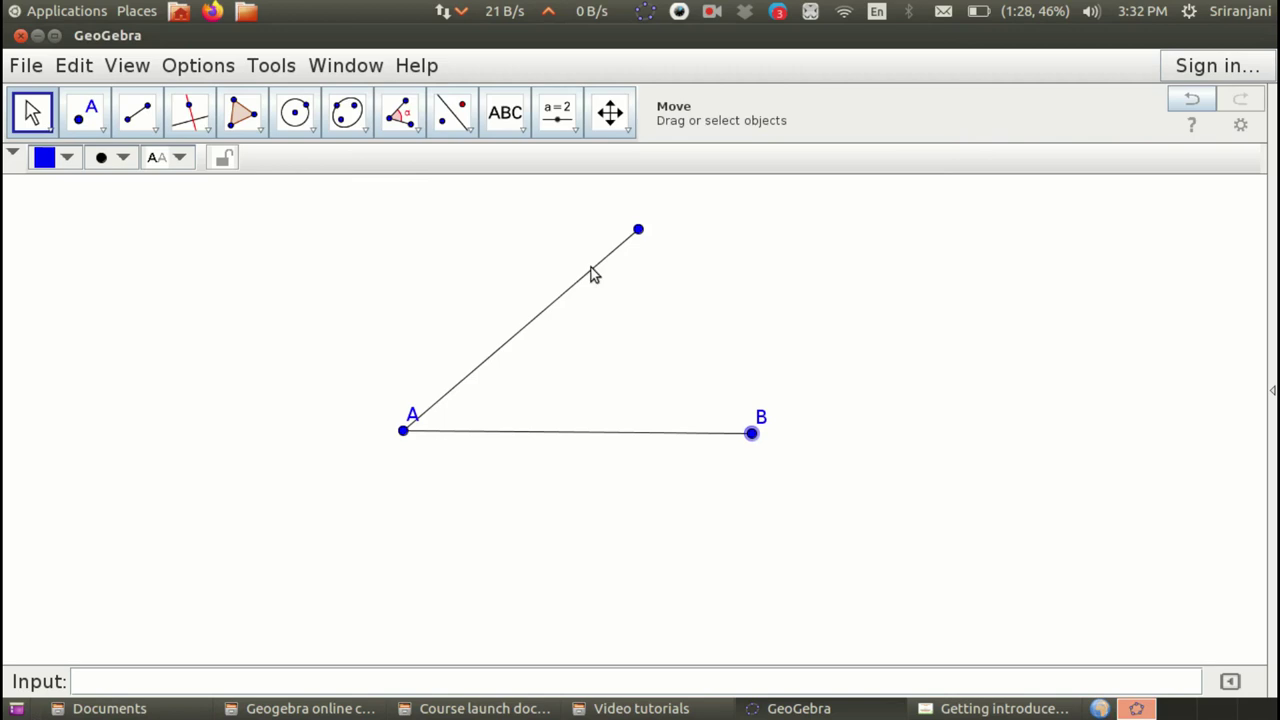
right_click(640, 233)
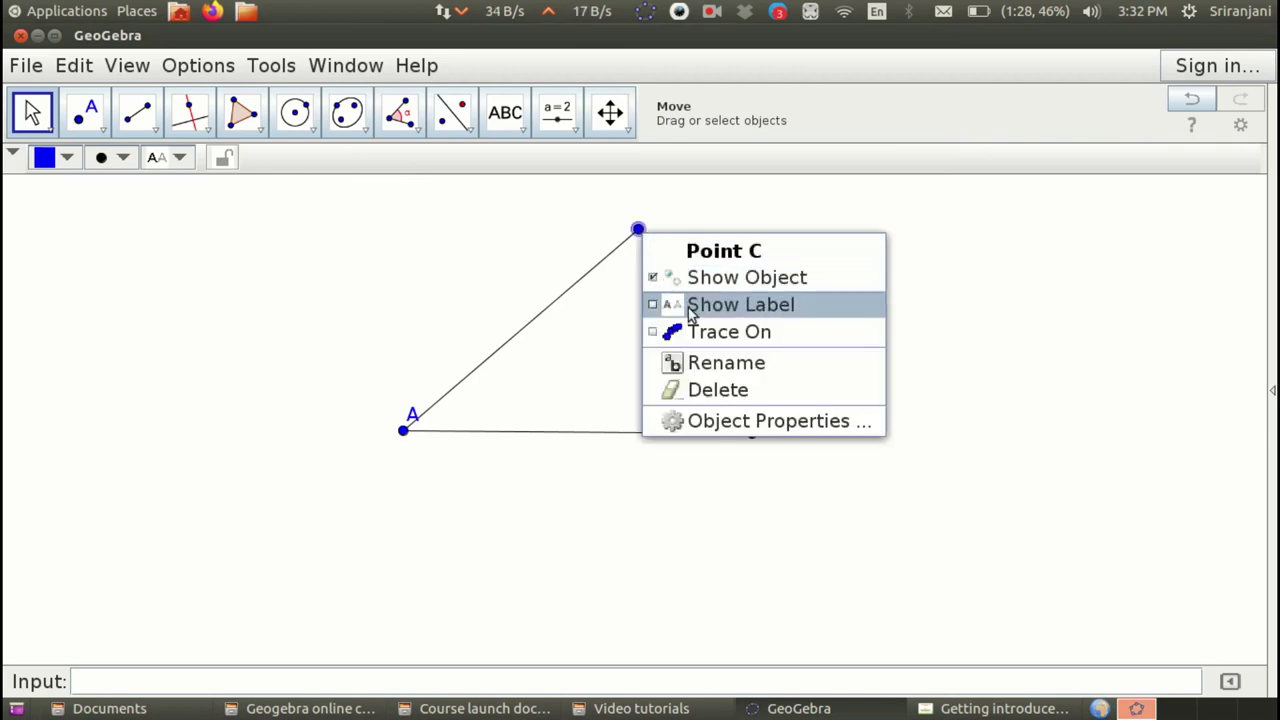
left_click(688, 305)
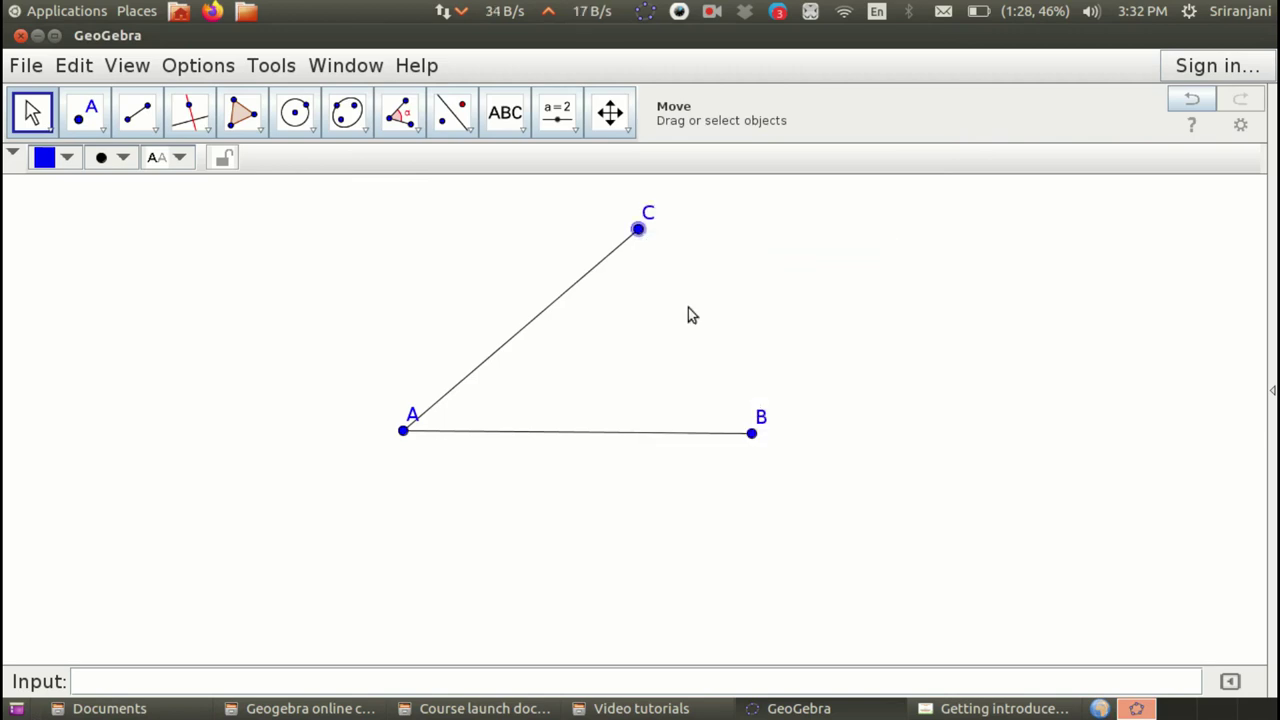
- Label the segments by name: a on AB and b on AC
left_click(580, 433)
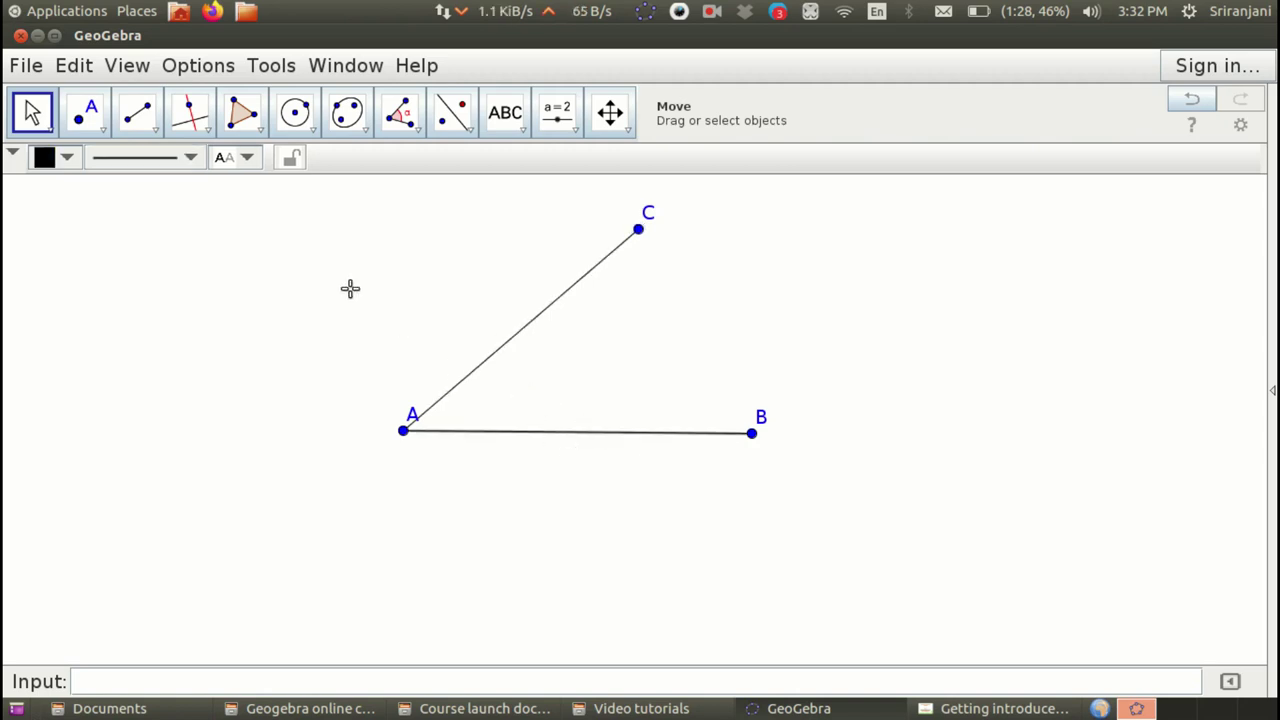
left_click(253, 168)
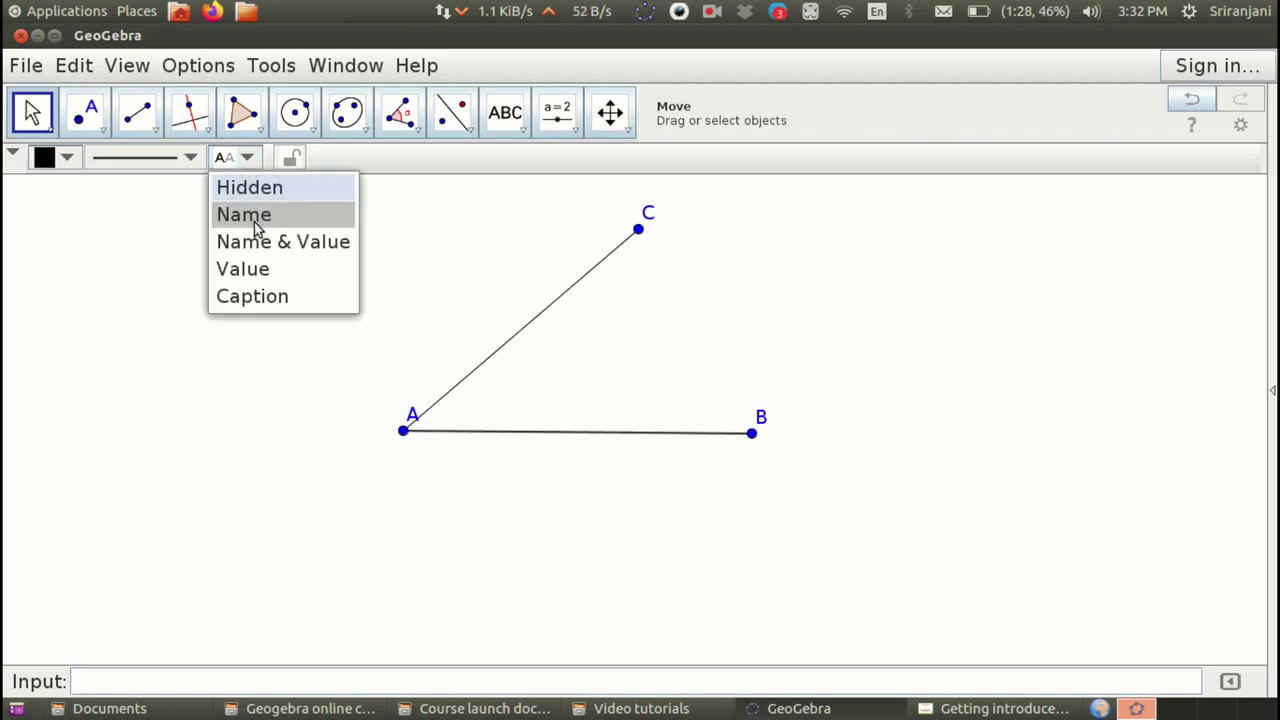
left_click(254, 220)
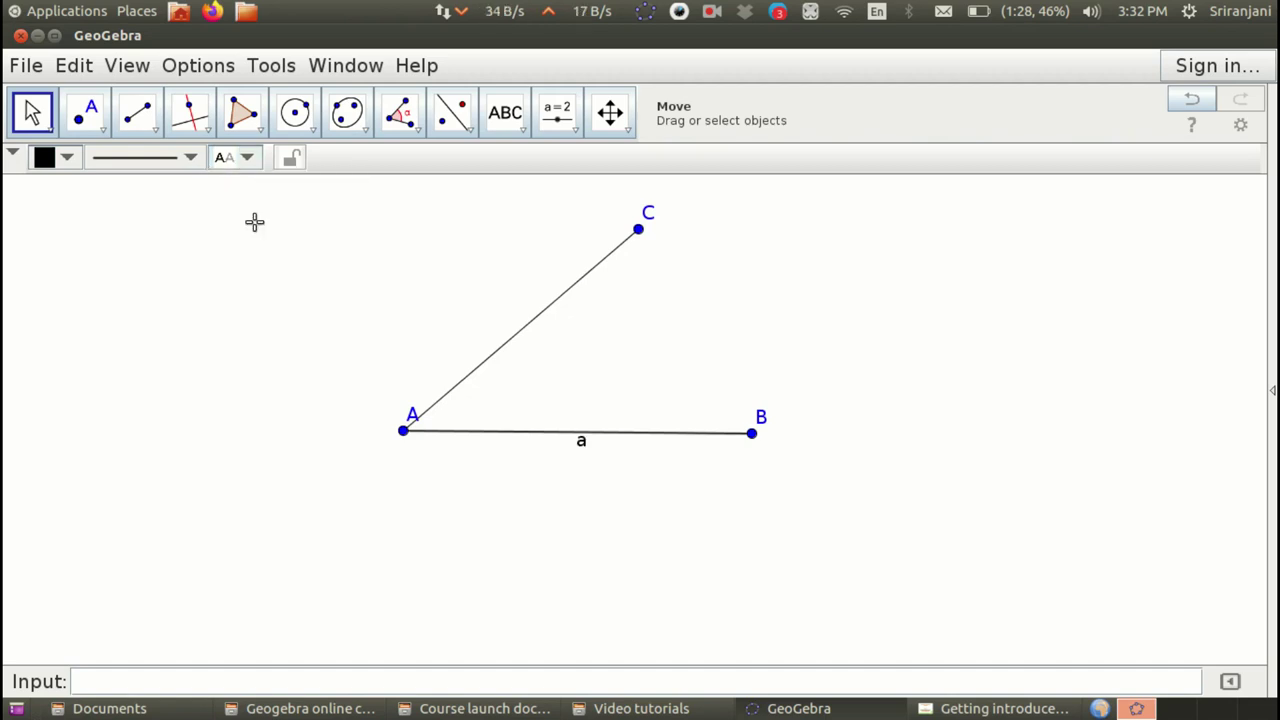
left_click(524, 331)
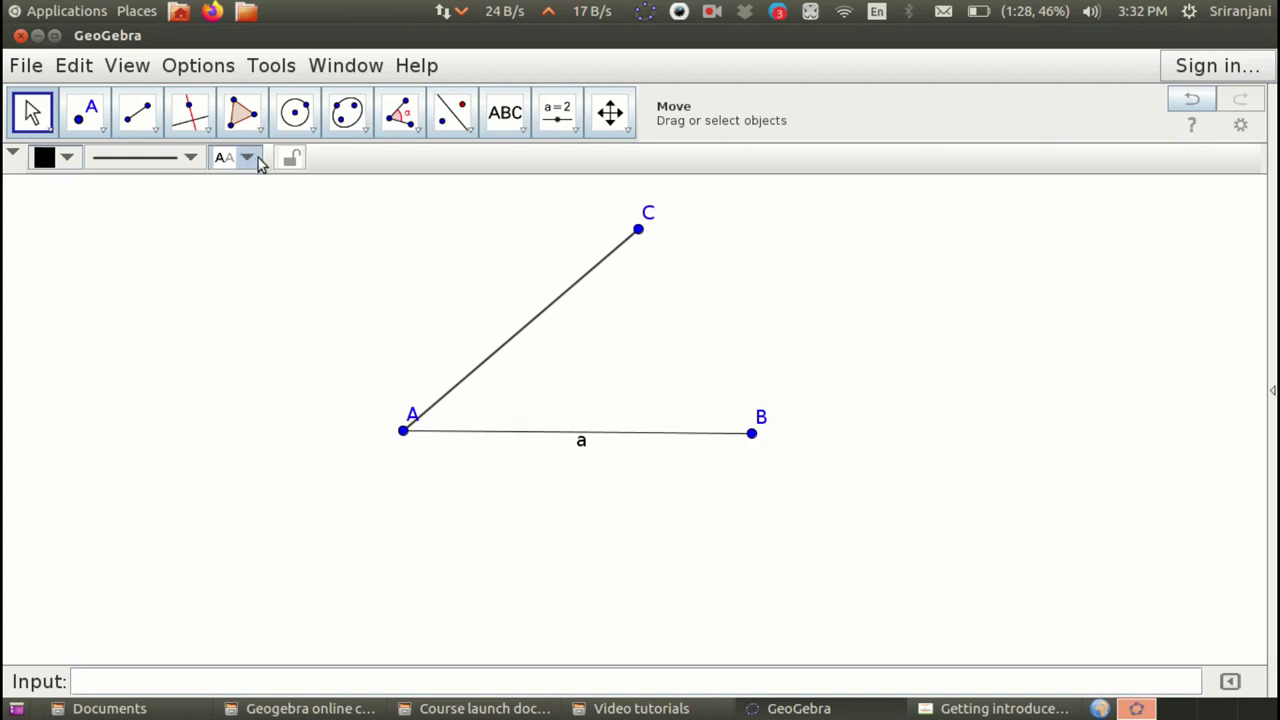
left_click(253, 161)
left_click(264, 217)
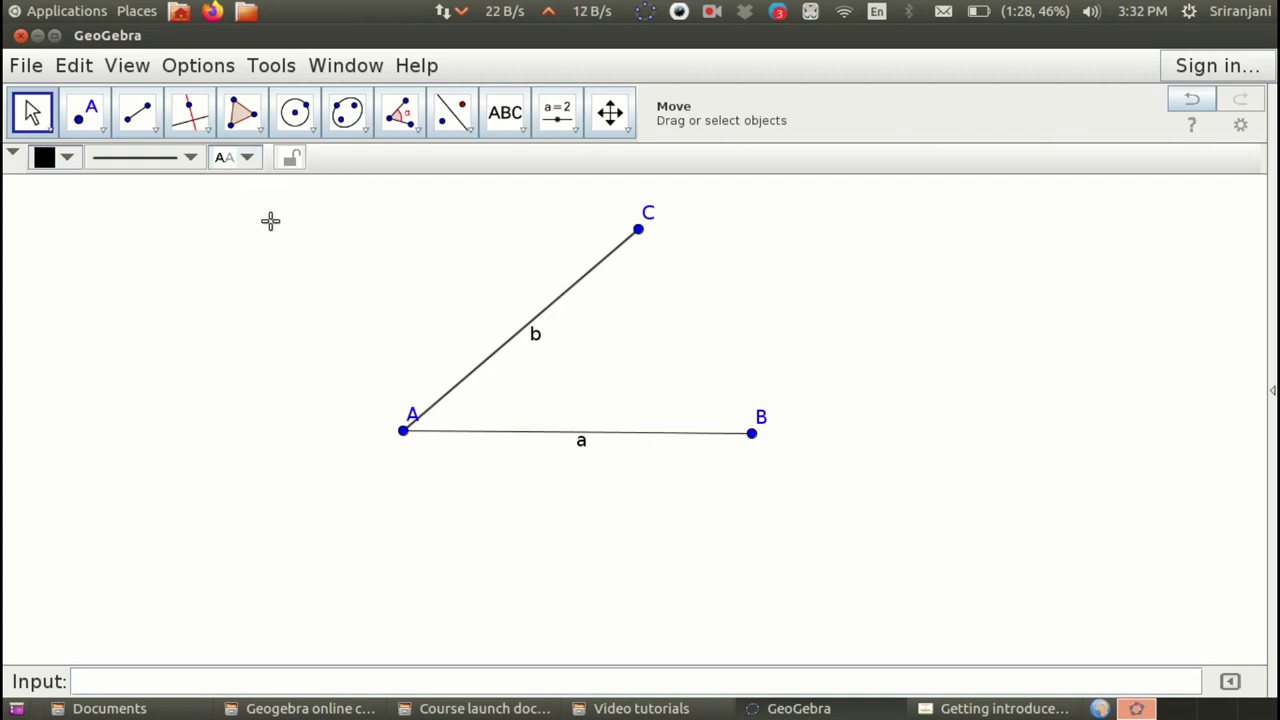
- Give segment a a dashed line style and dark red colour (#CC0000) in Object Properties
right_click(518, 440)
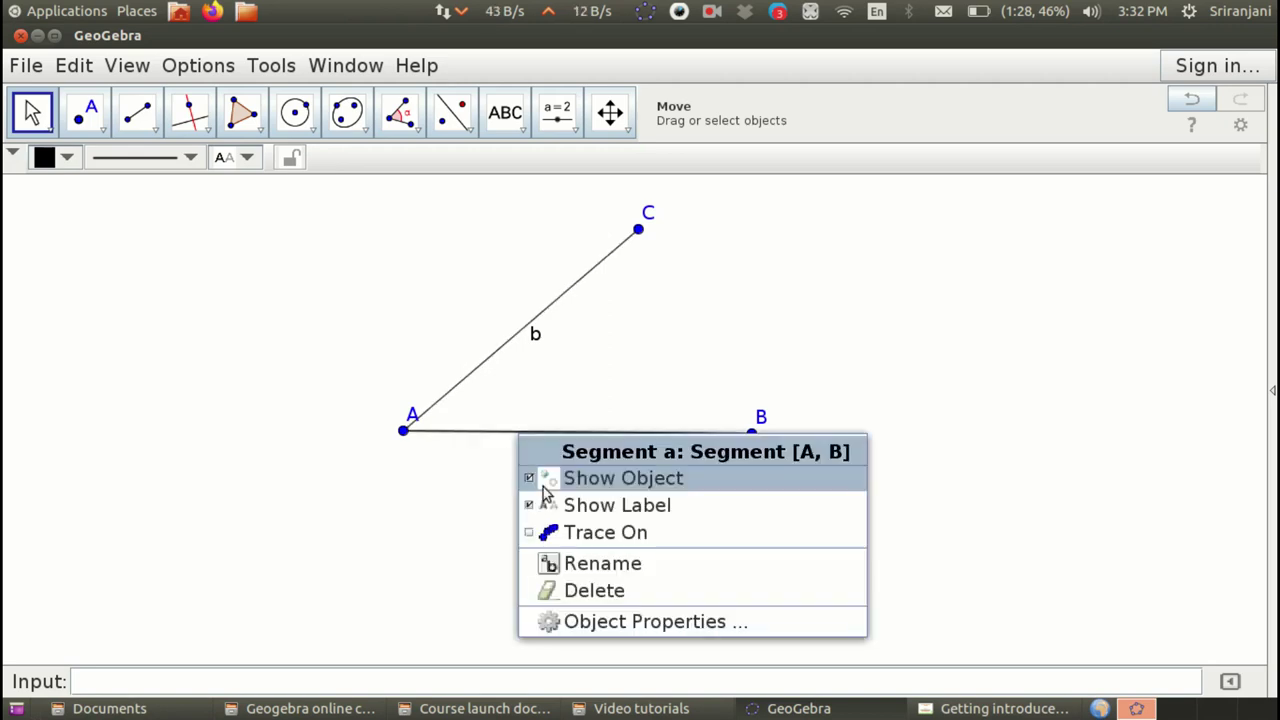
left_click(643, 620)
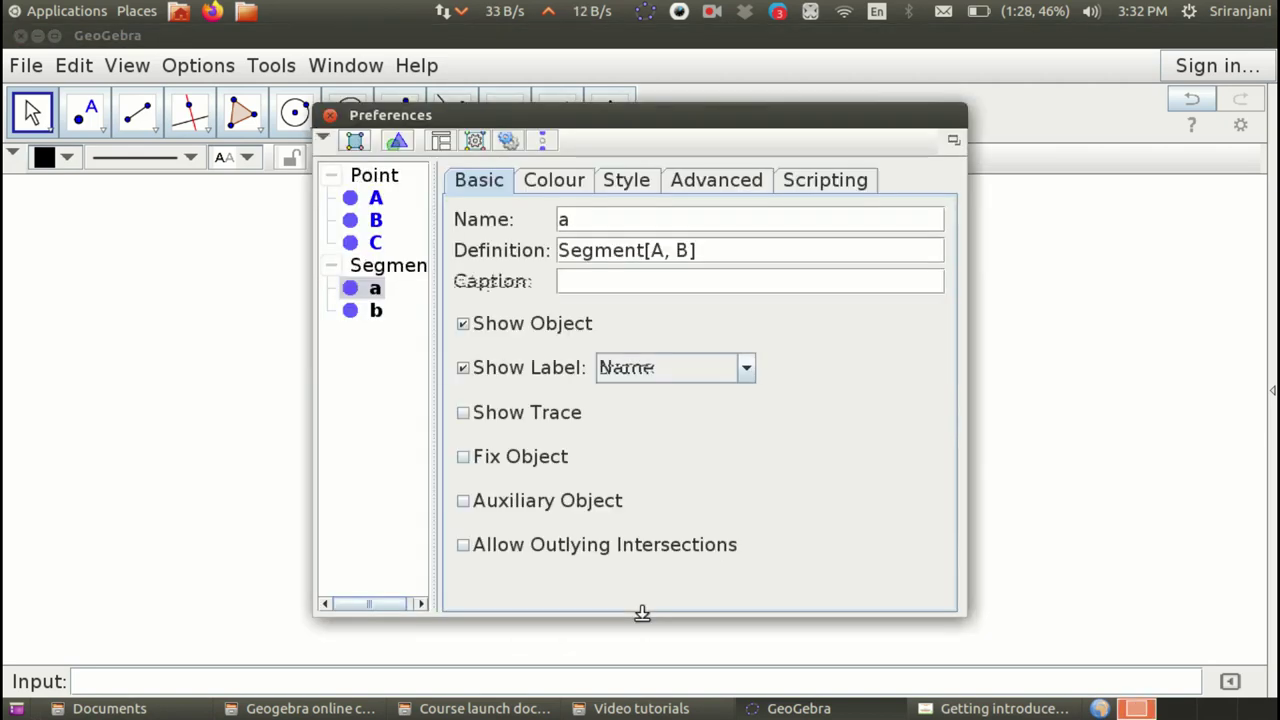
left_click(552, 188)
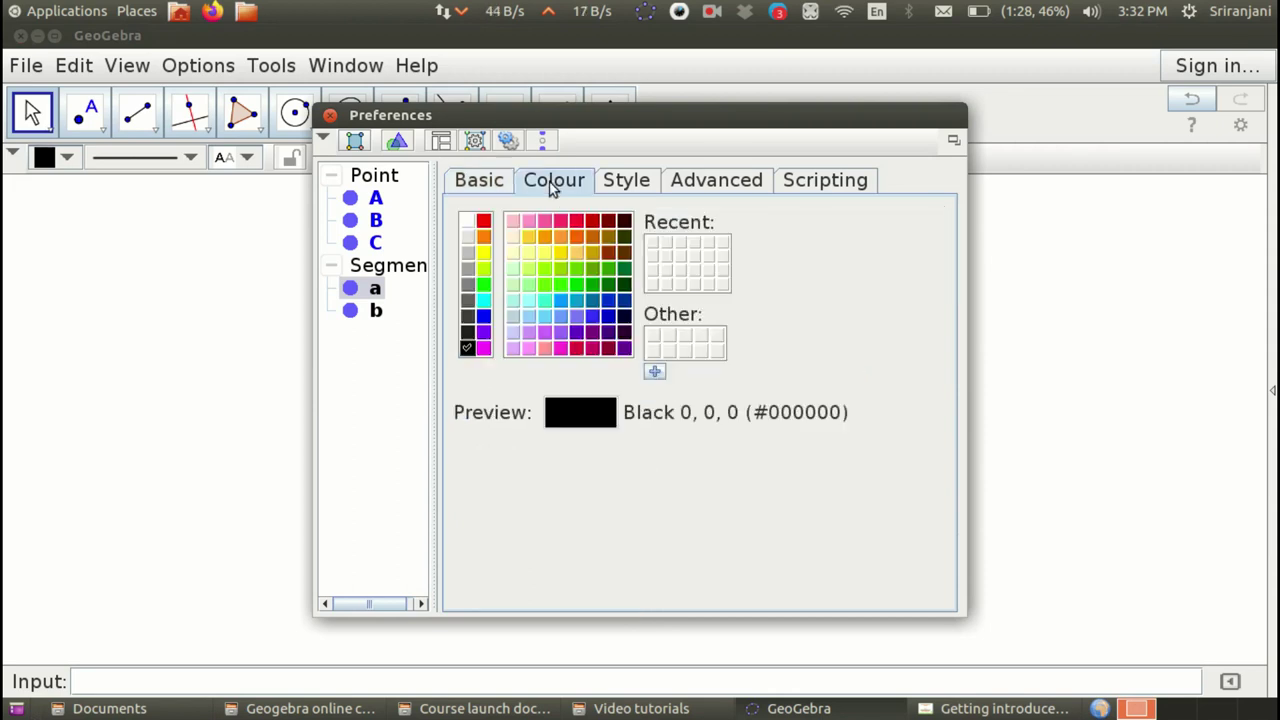
left_click(638, 186)
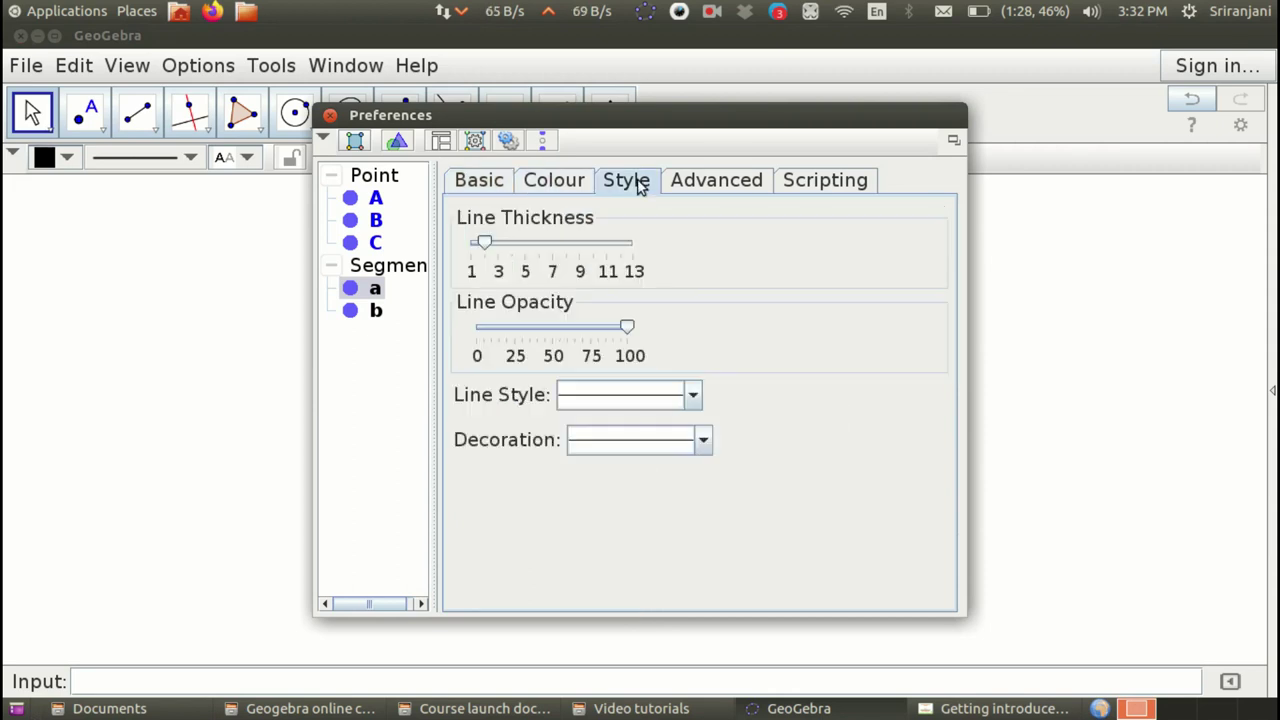
left_click(693, 398)
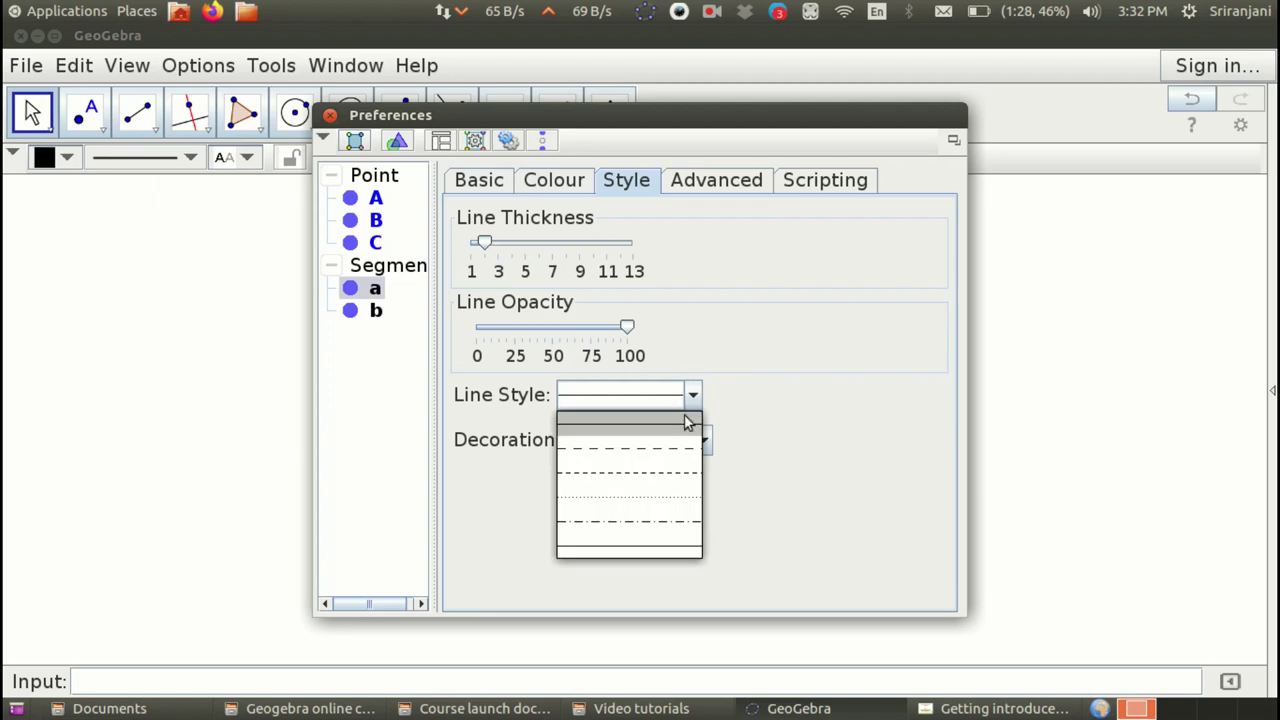
left_click(658, 478)
left_click(548, 188)
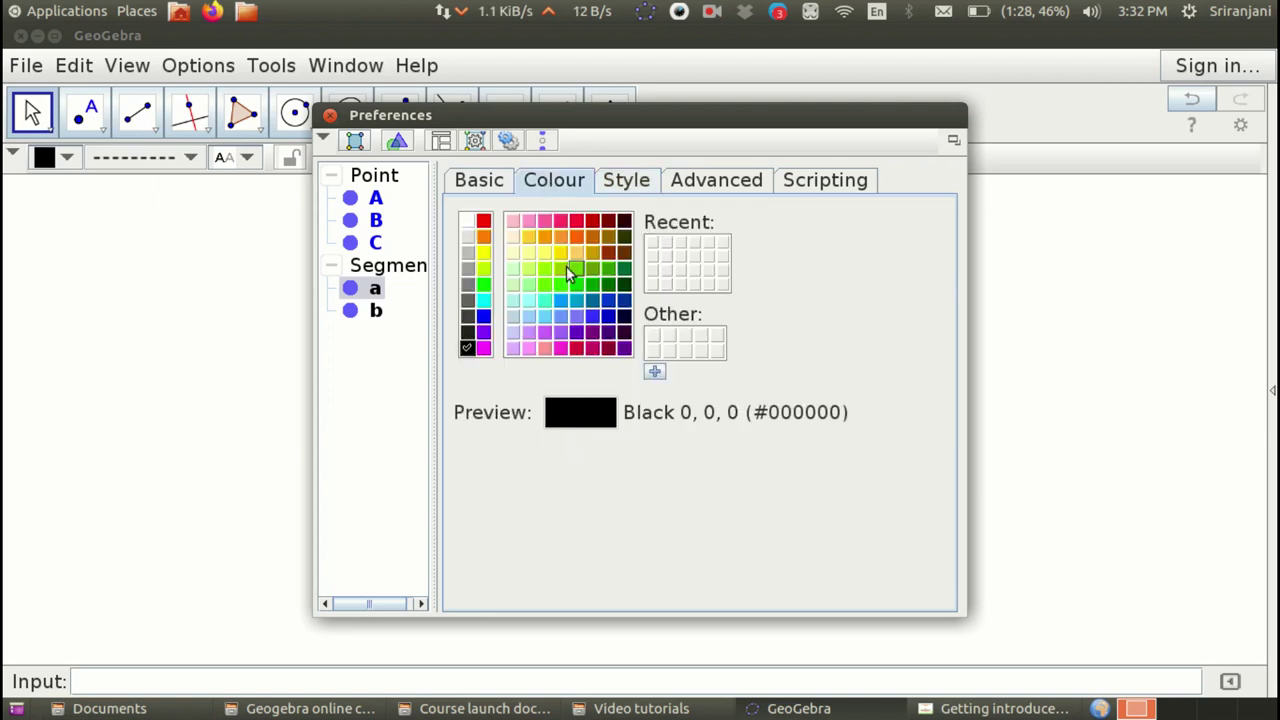
left_click(592, 220)
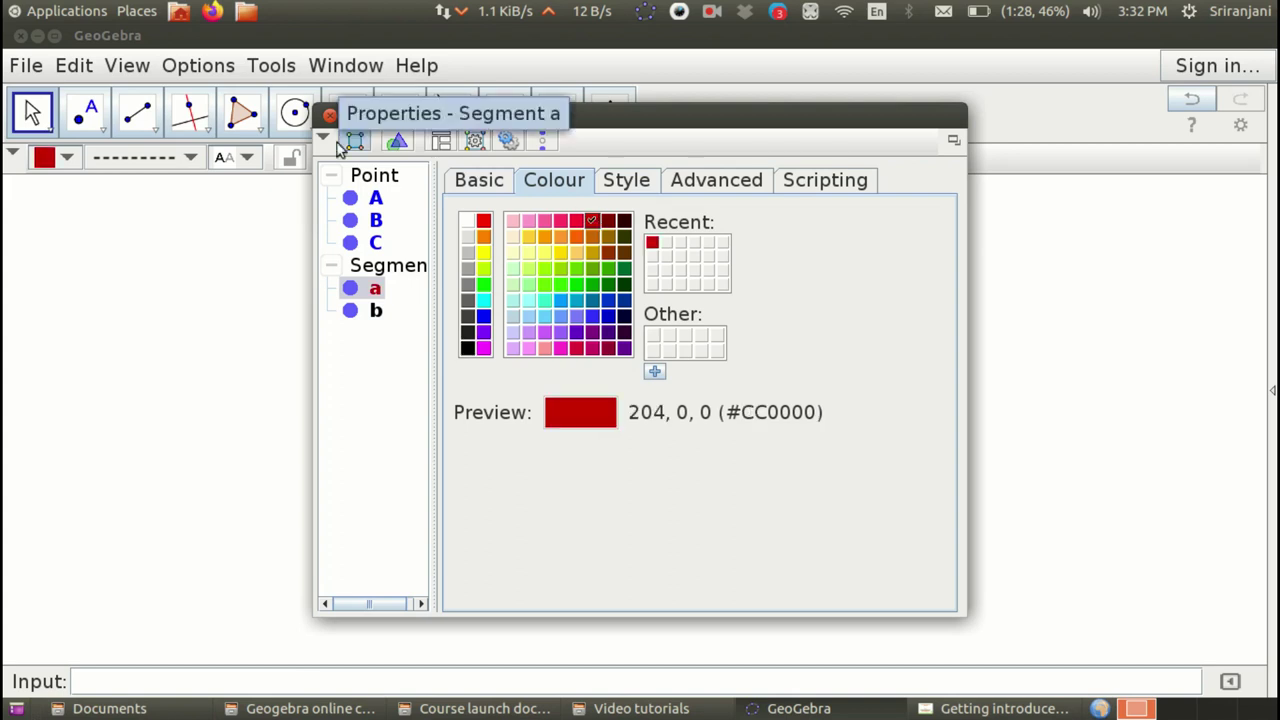
left_click(331, 115)
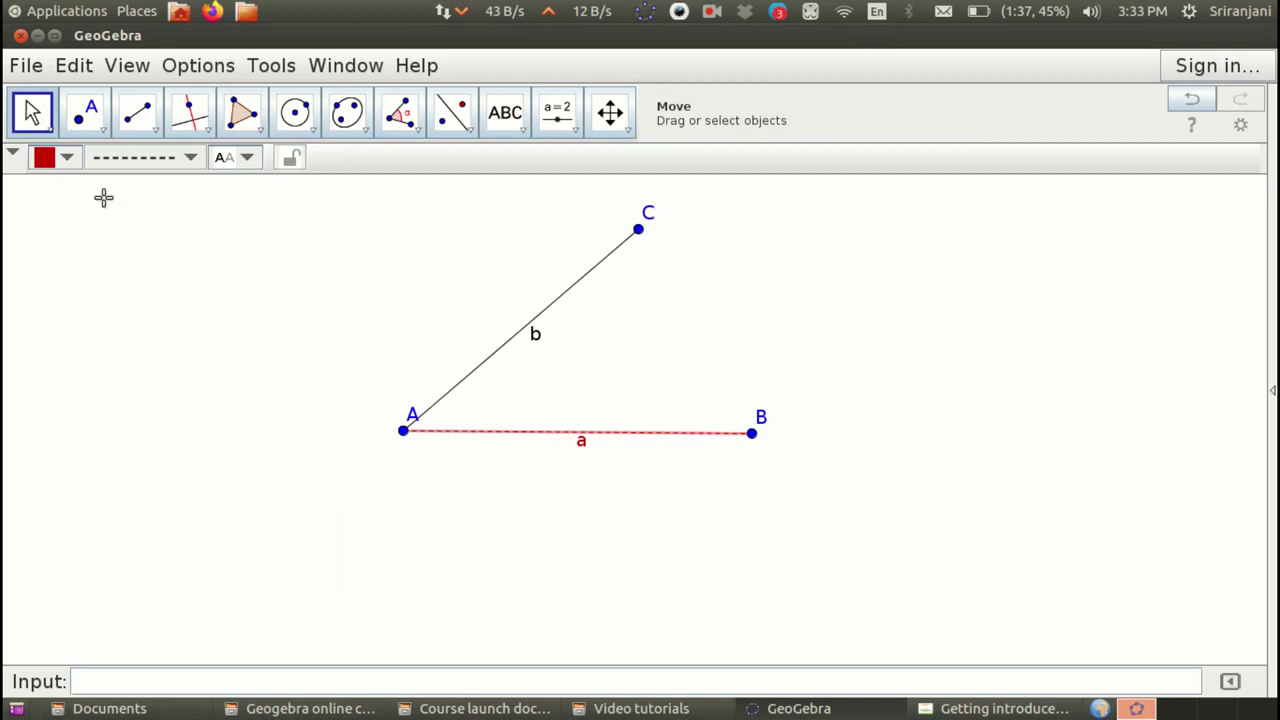
- Style segment b as a blue dash-dot line from the style bar
left_click(522, 332)
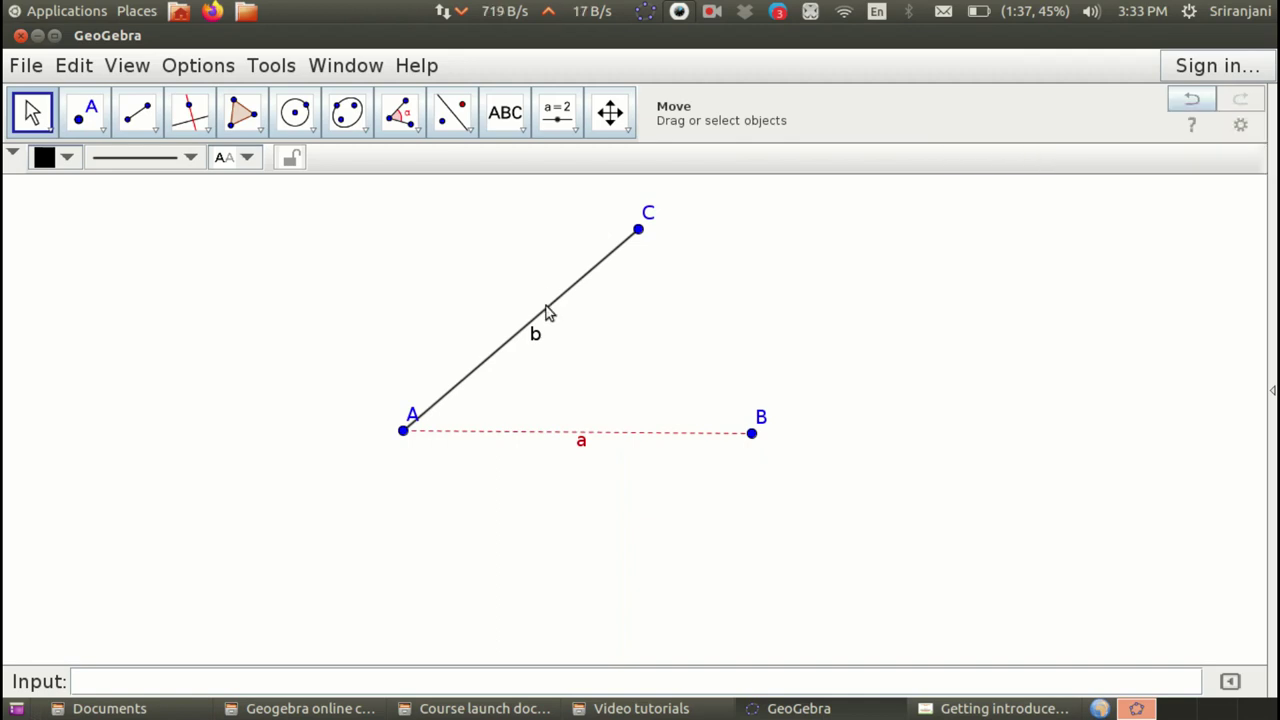
left_click(190, 158)
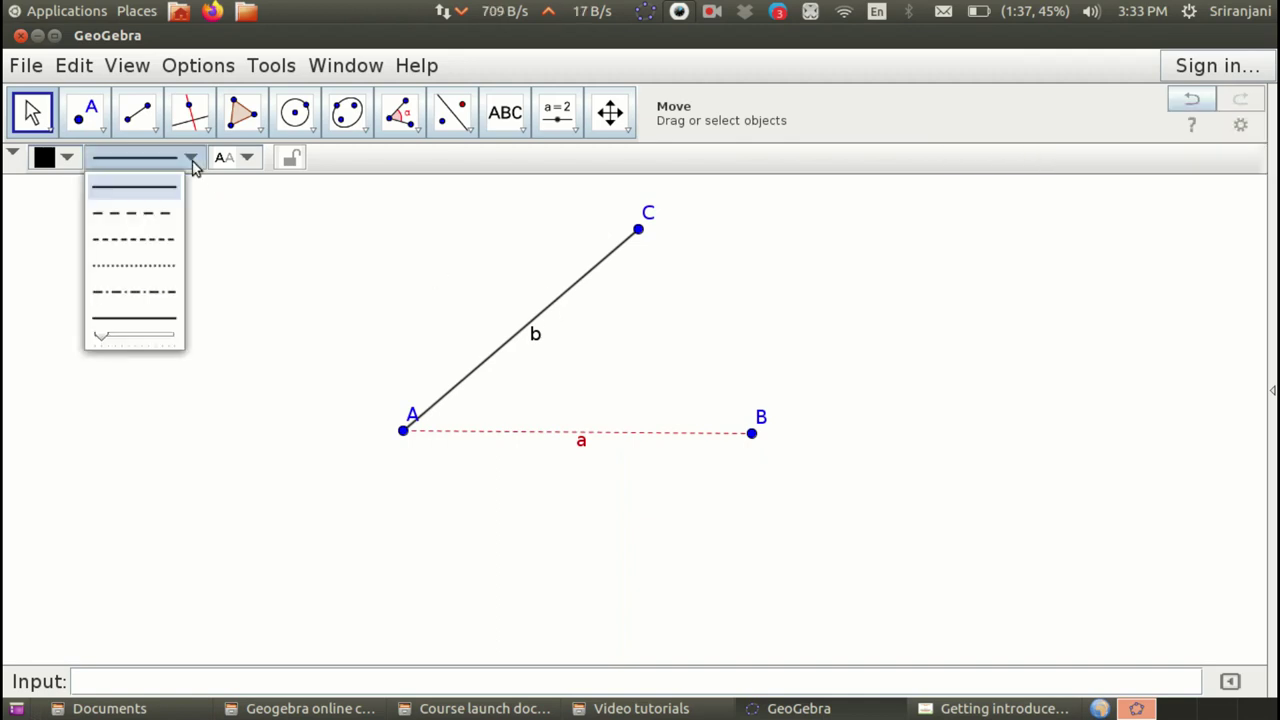
left_click(135, 295)
left_click(64, 158)
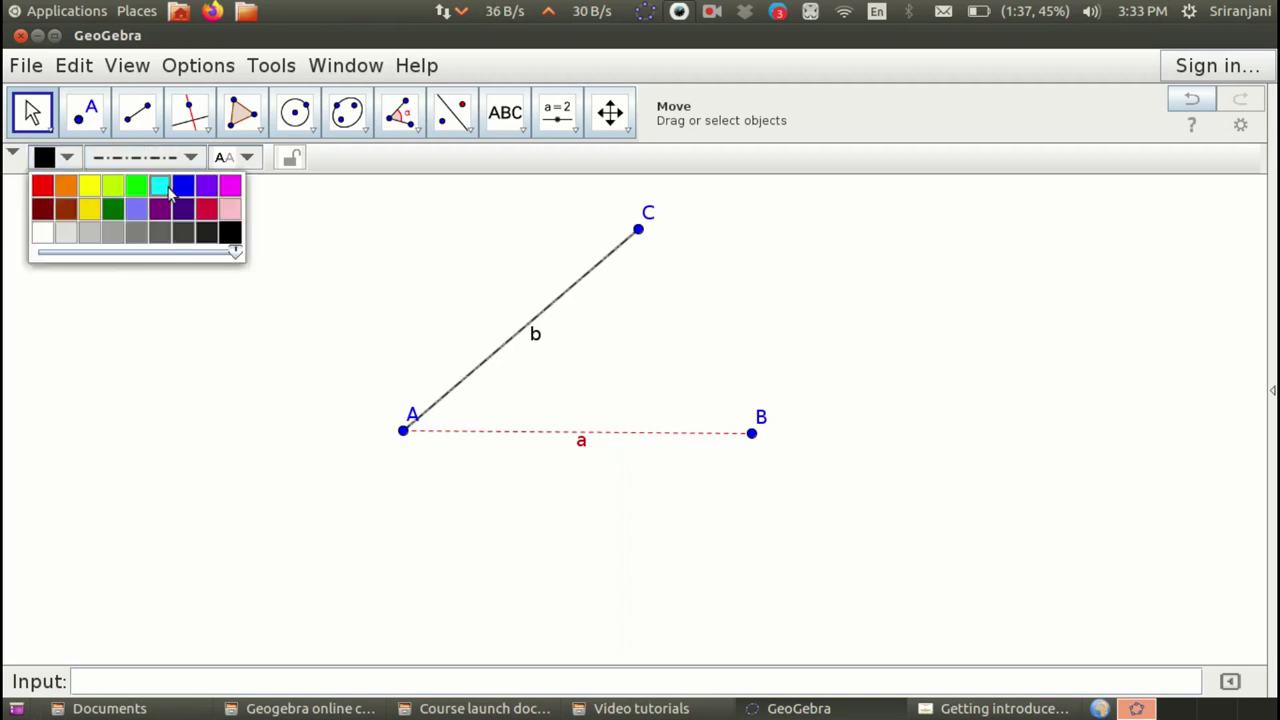
left_click(183, 190)
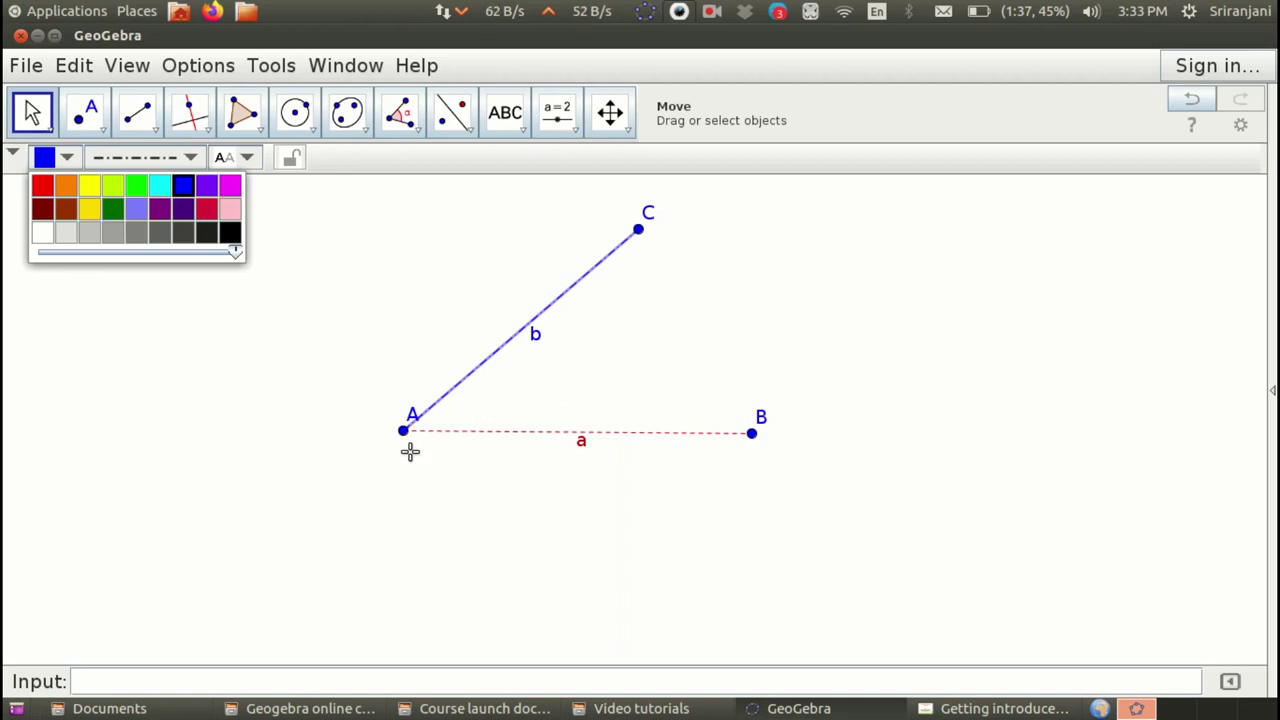
left_click(33, 113)
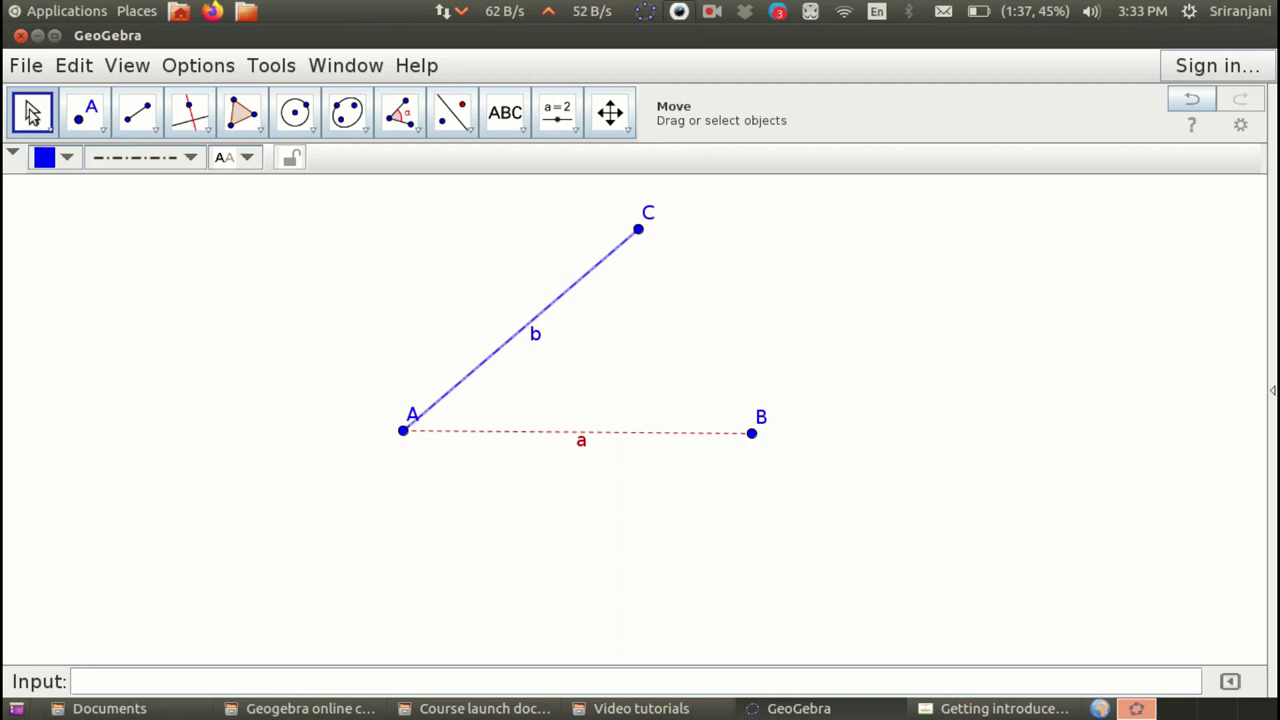
- Measure the 41.04° angle B-A-C and move its label to the right of A
left_click(35, 112)
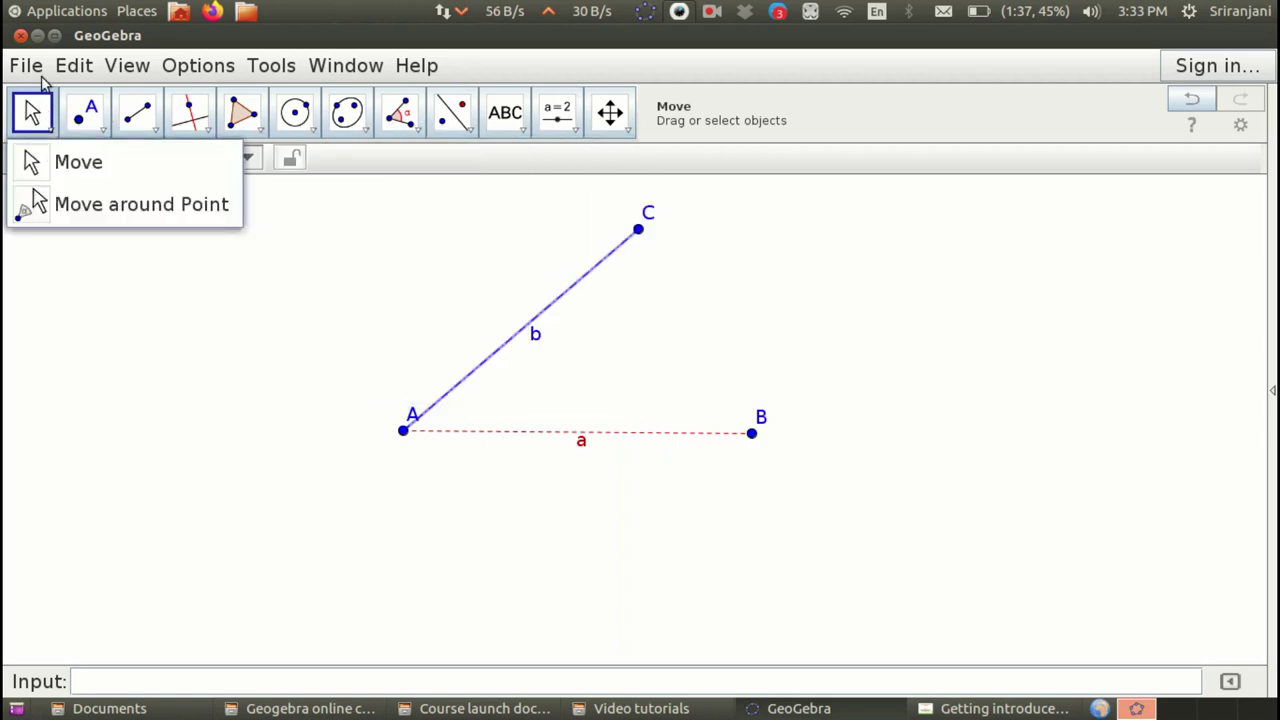
mouse_move(340, 118)
mouse_move(408, 120)
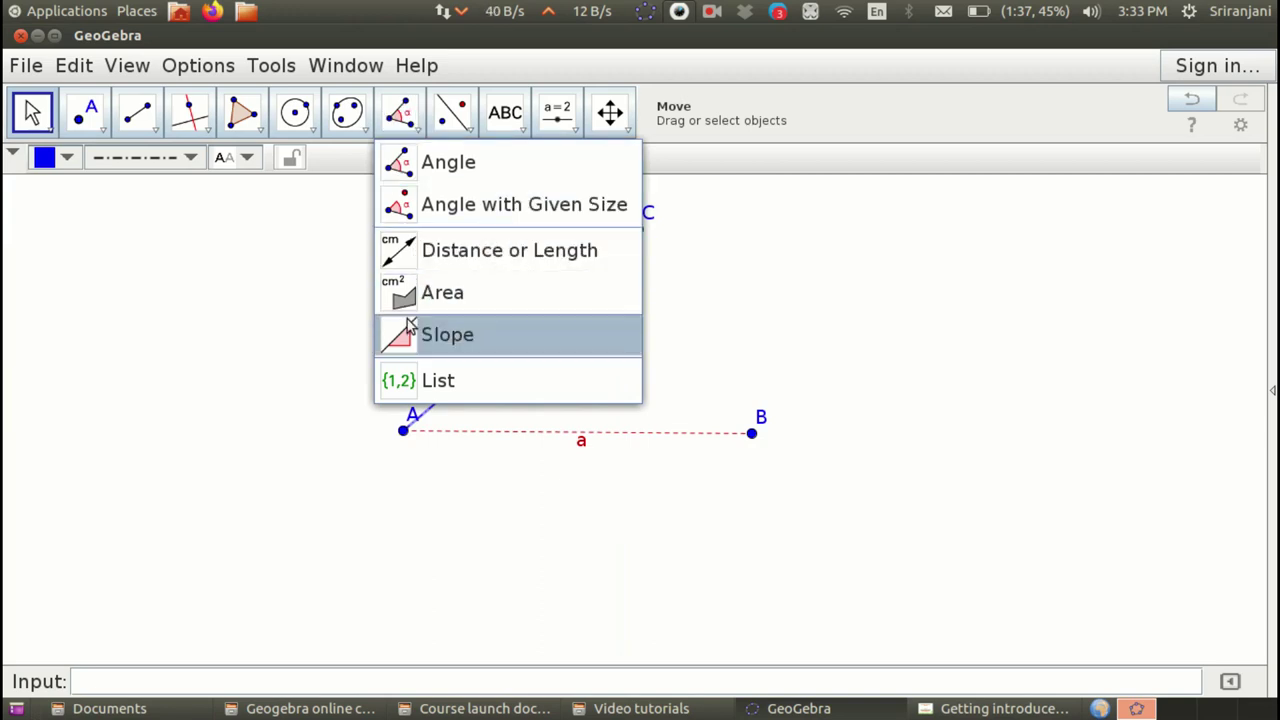
left_click(449, 170)
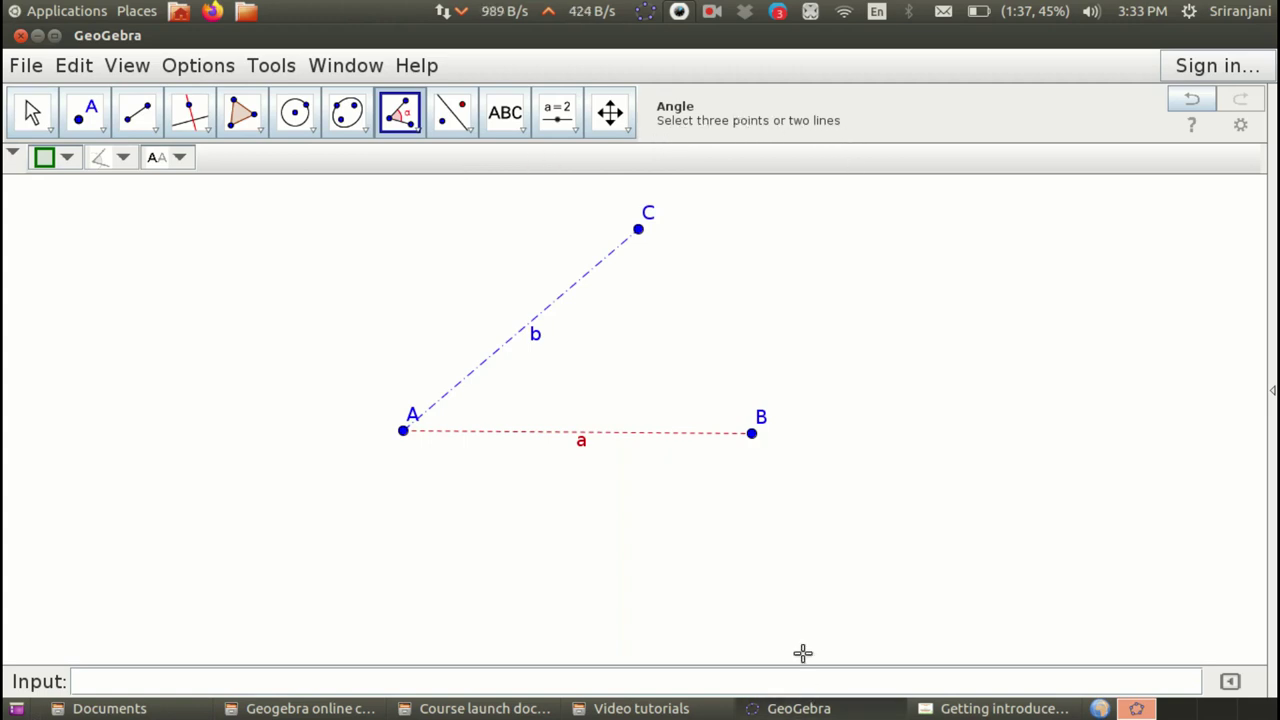
left_click(752, 434)
left_click(404, 432)
left_click(638, 231)
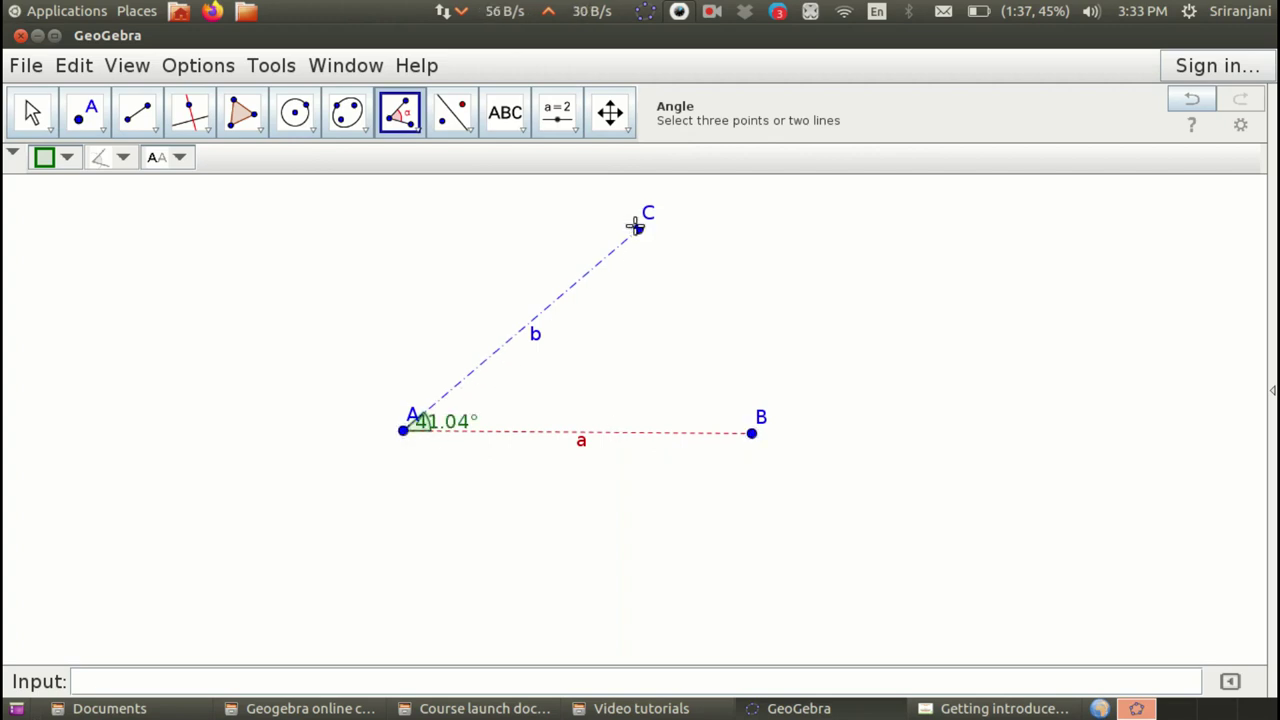
left_click(31, 110)
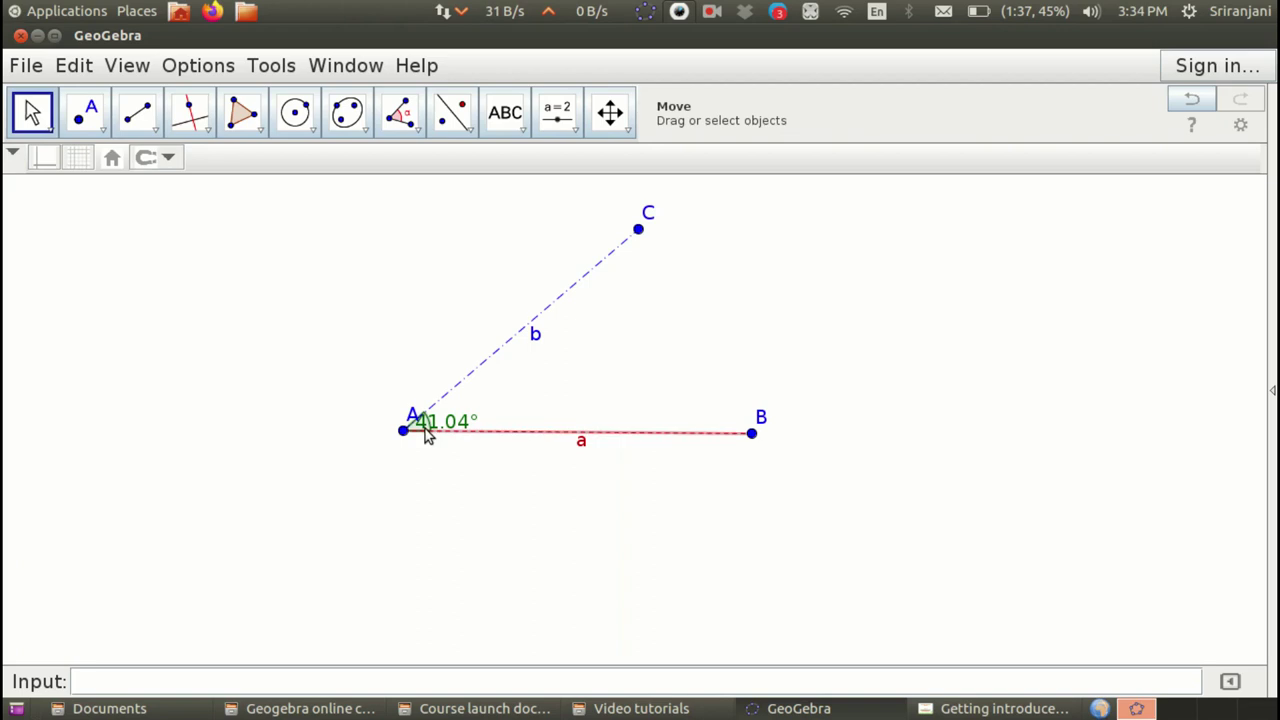
left_click_drag(426, 430, 470, 423)
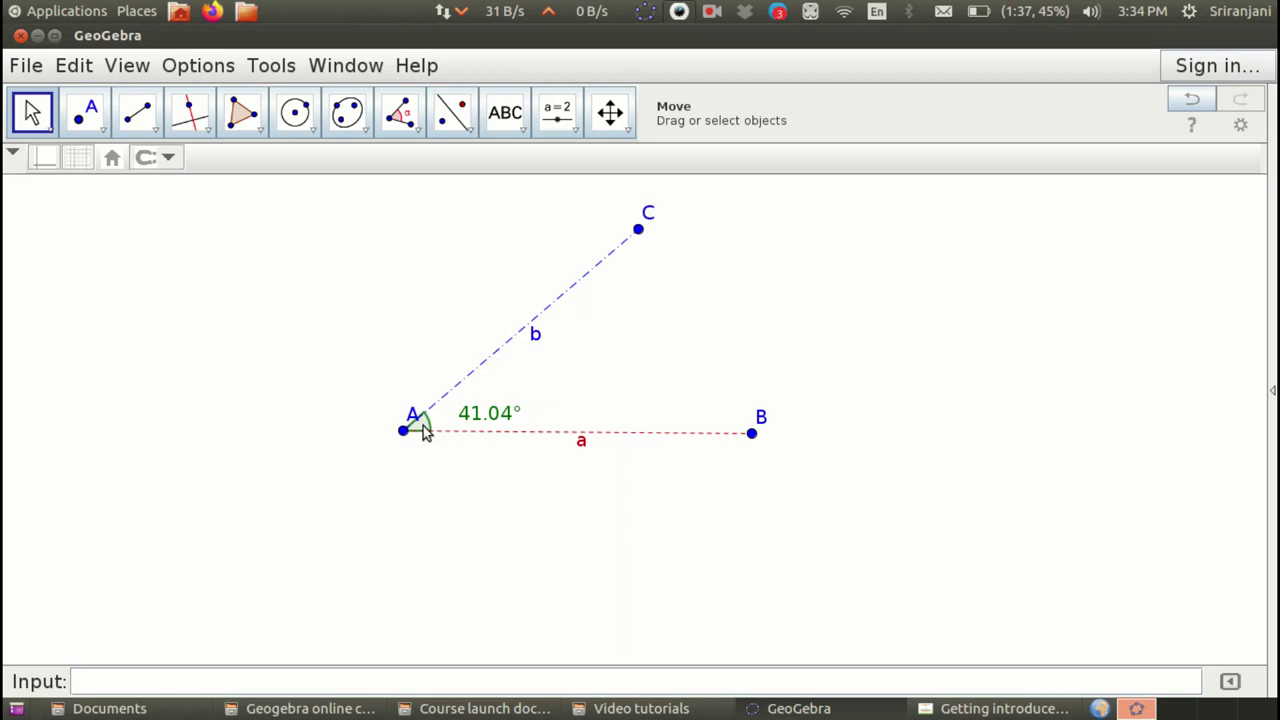
- Increase the arc size of angle α (41.04°) in its Style properties
right_click(423, 428)
left_click(578, 590)
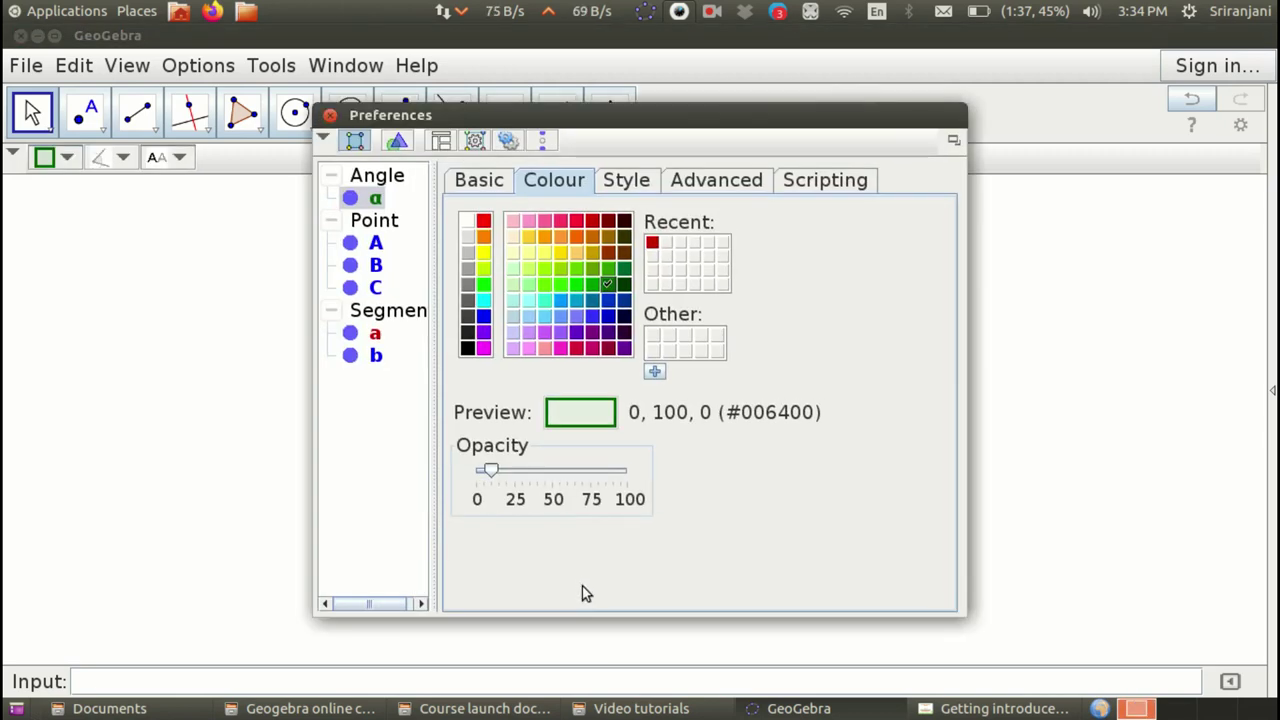
left_click_drag(878, 108, 1149, 51)
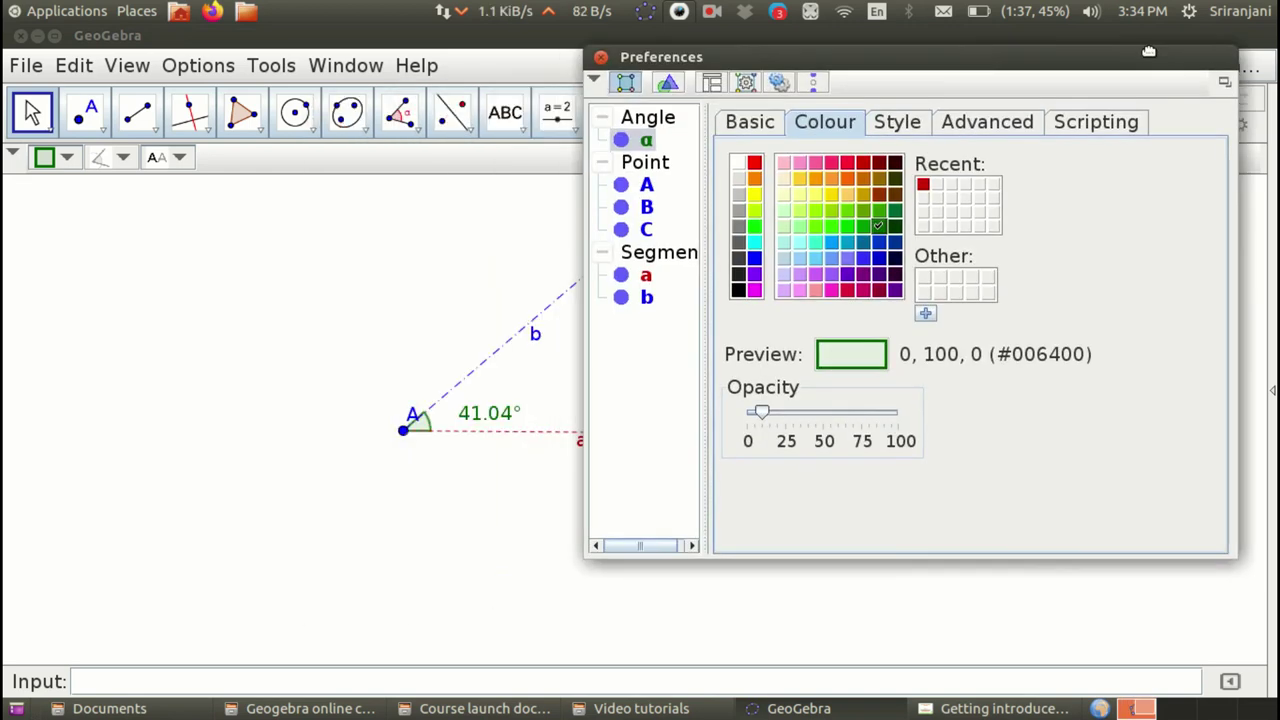
left_click(897, 122)
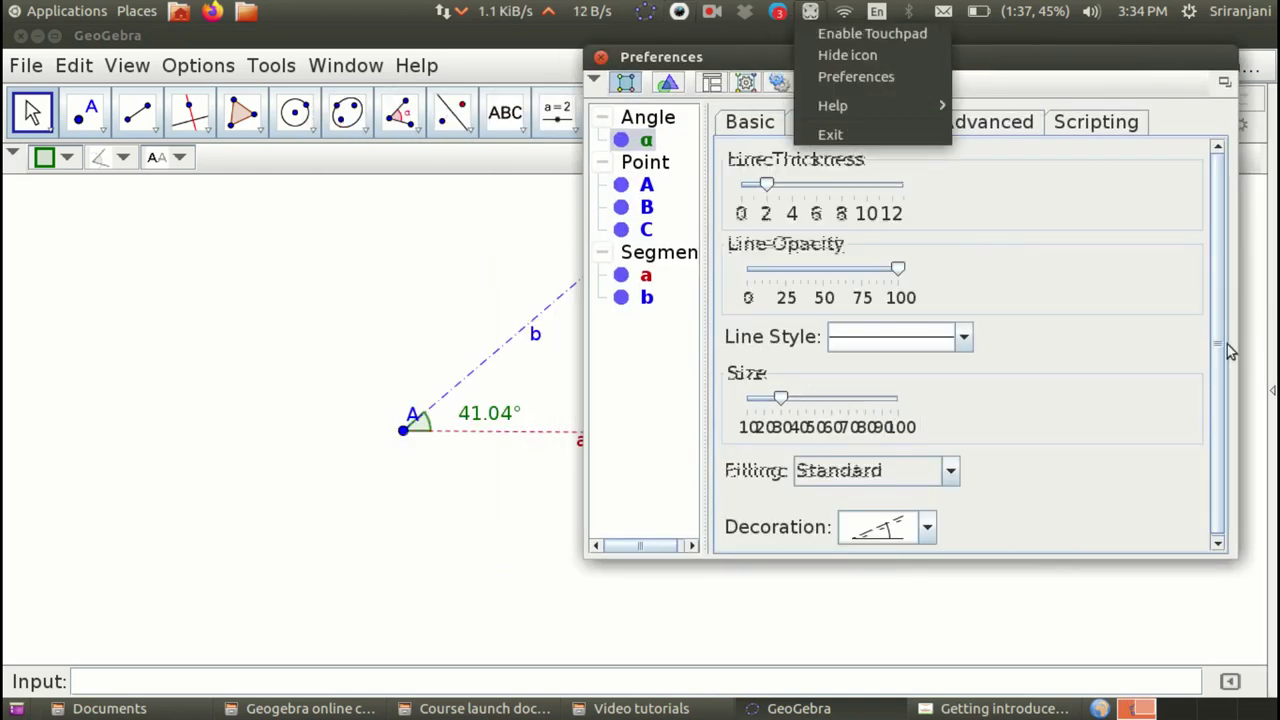
left_click(1049, 432)
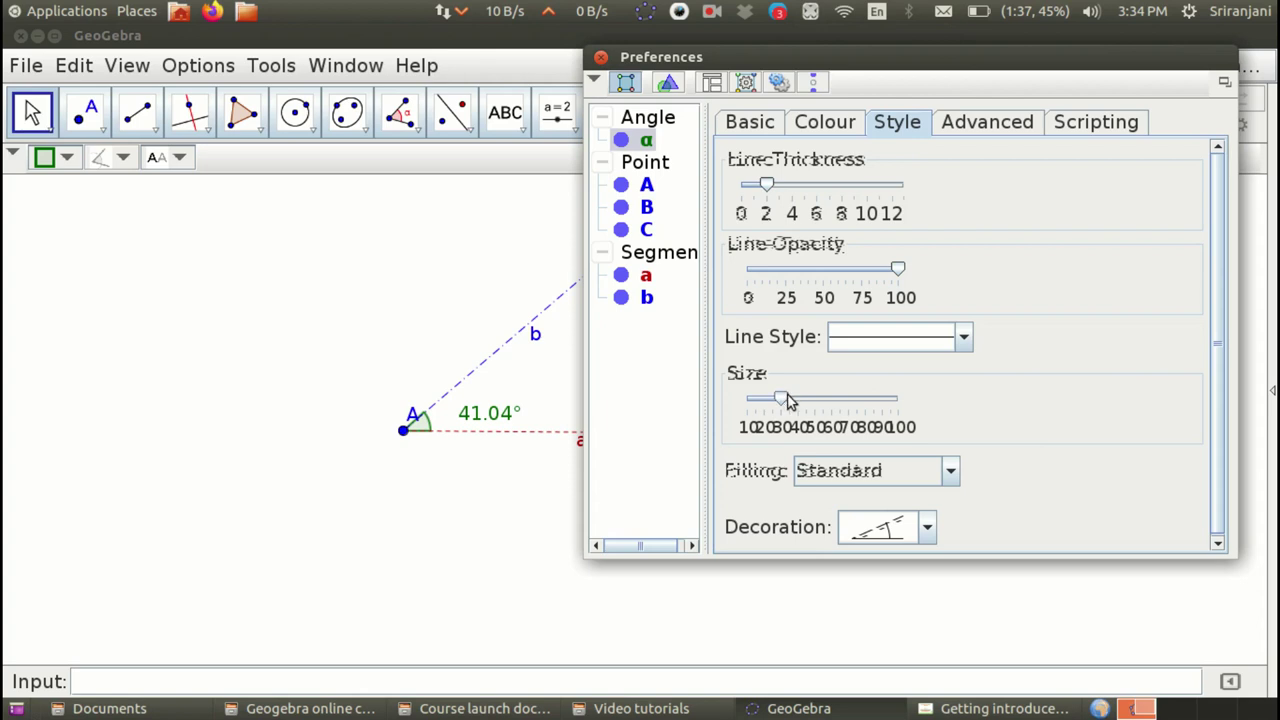
left_click_drag(789, 402, 803, 408)
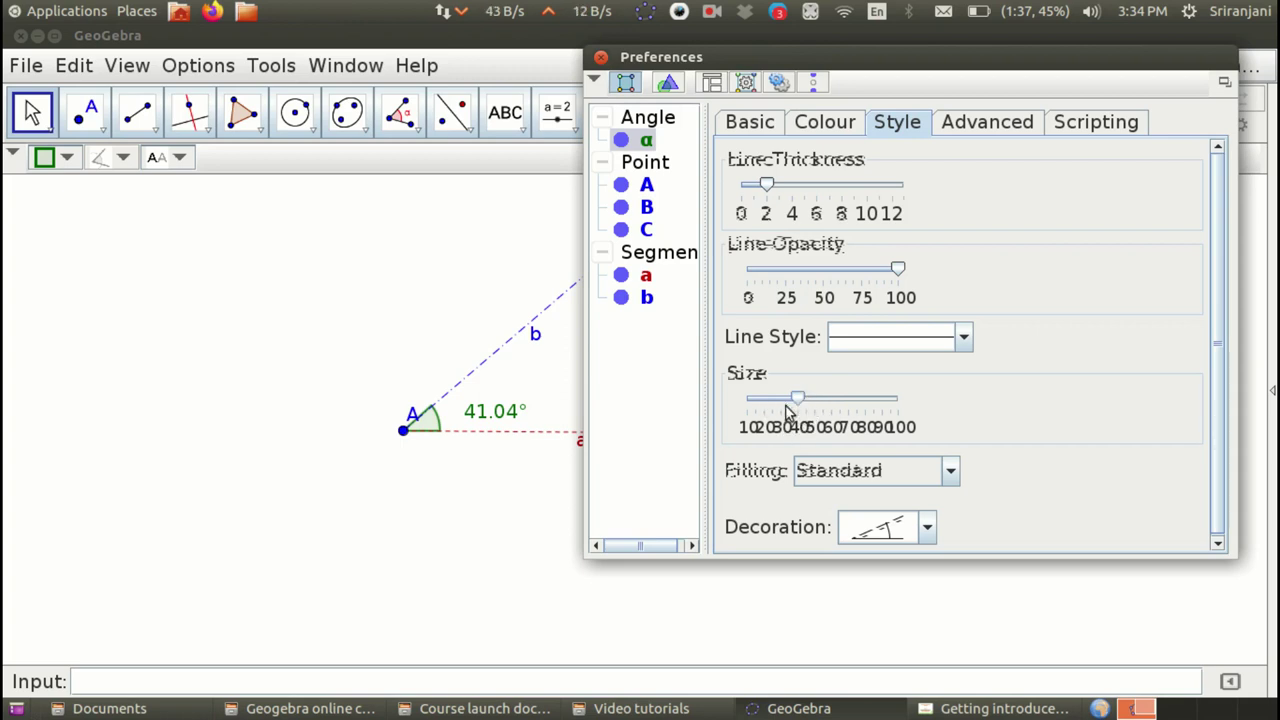
left_click(600, 58)
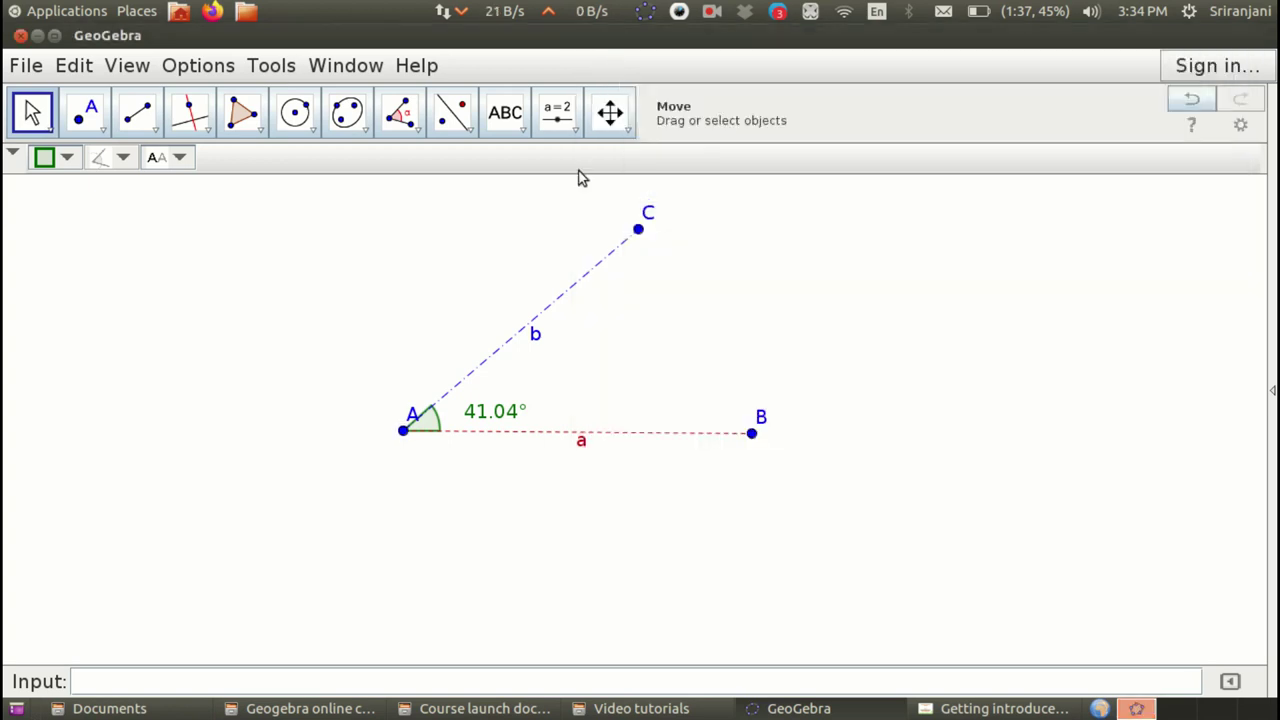
- Colour angle α pink (#FF3366) and add a tick-mark decoration to its arc
right_click(433, 426)
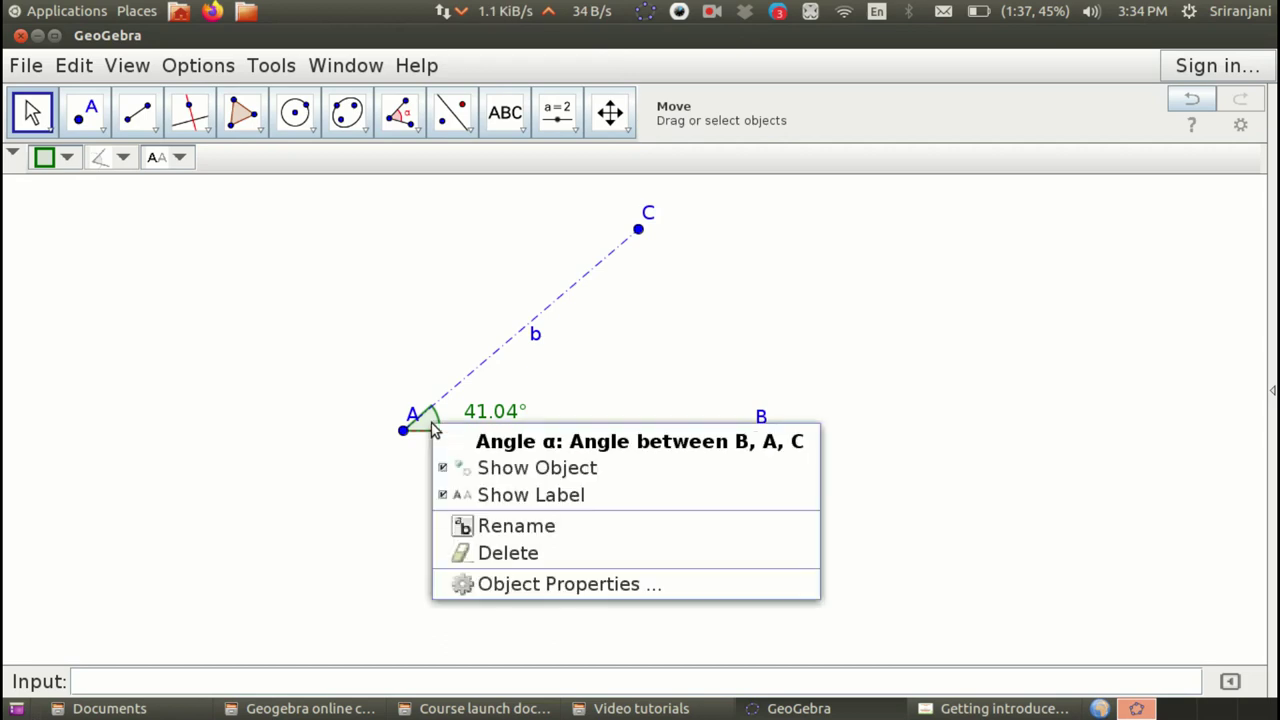
left_click(501, 586)
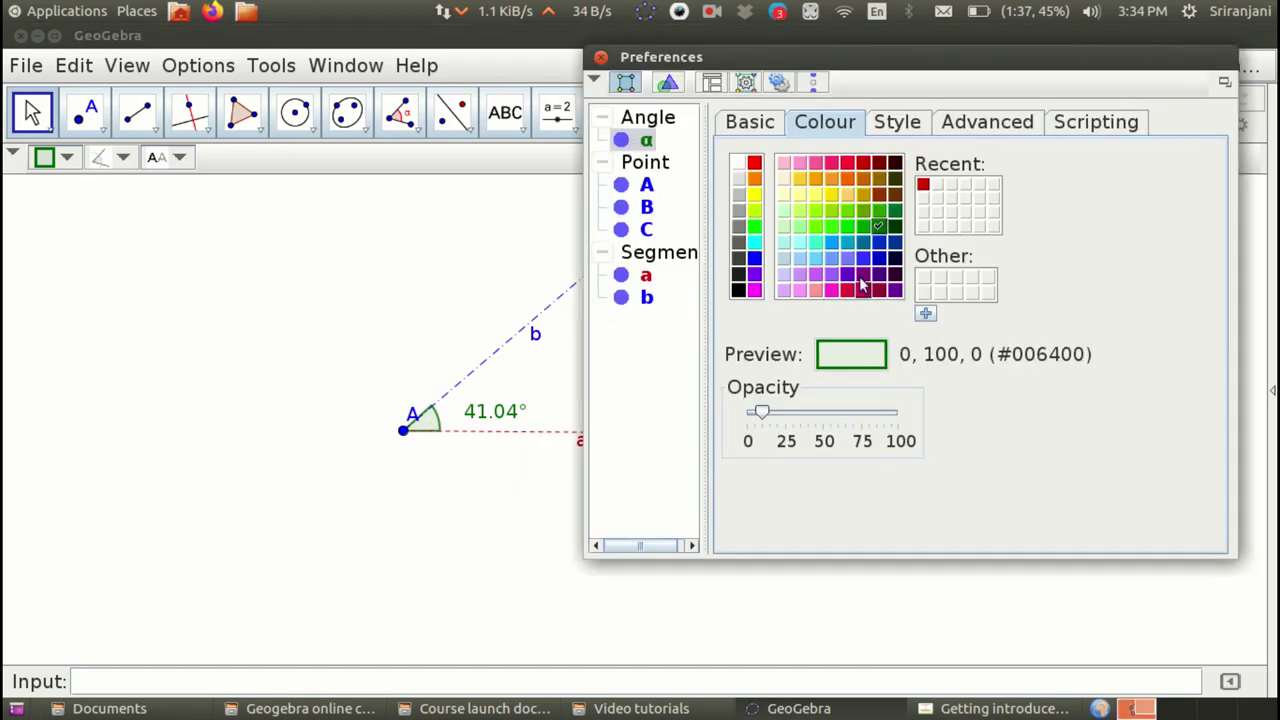
left_click(886, 122)
left_click(843, 126)
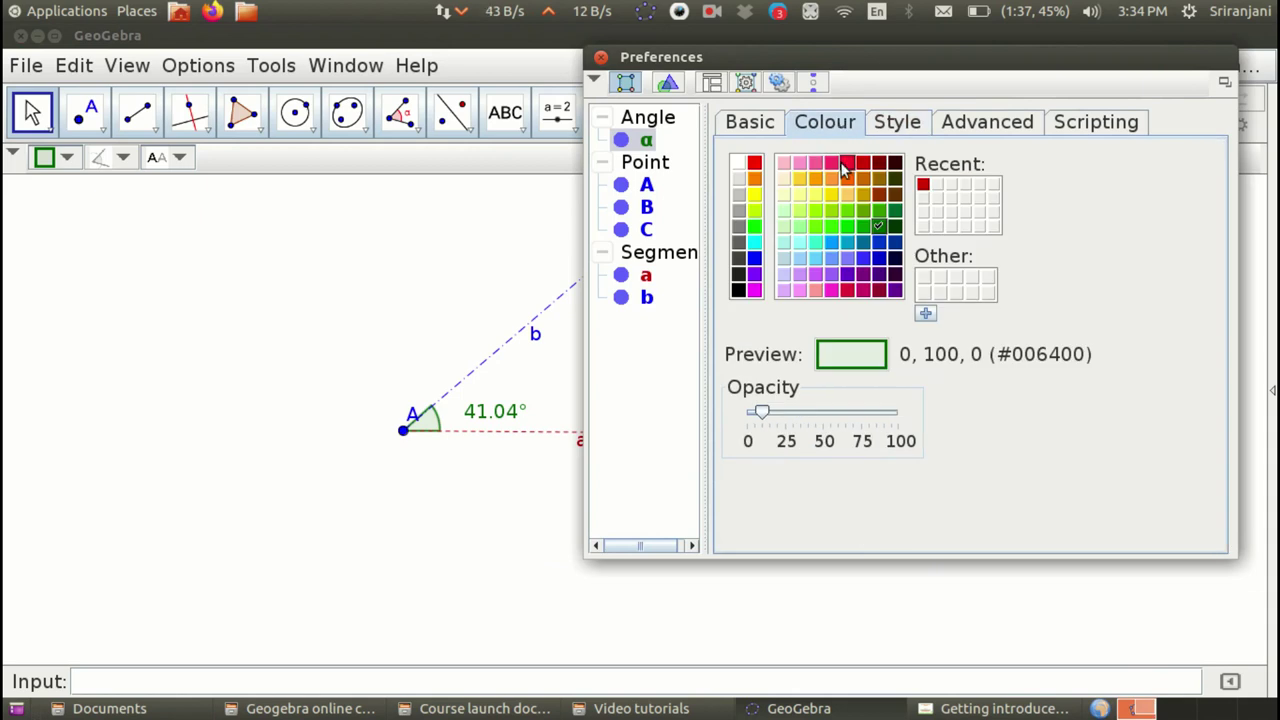
left_click(834, 164)
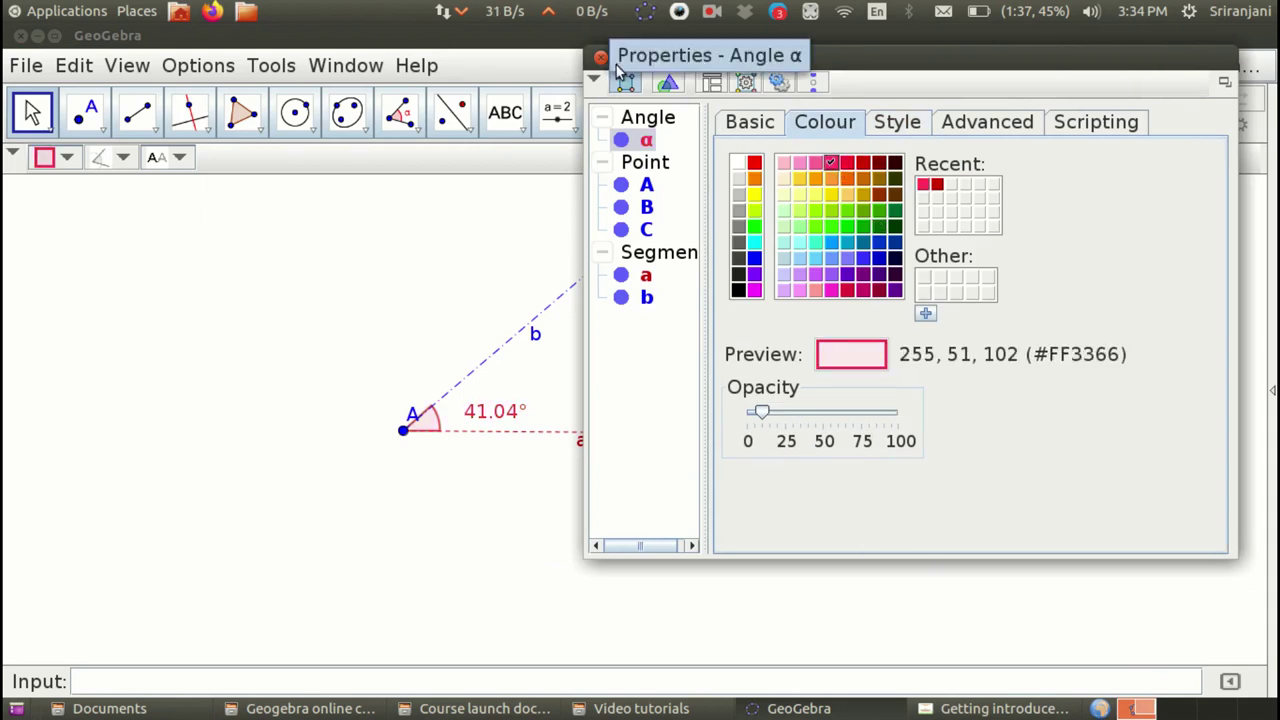
left_click(894, 128)
left_click(929, 530)
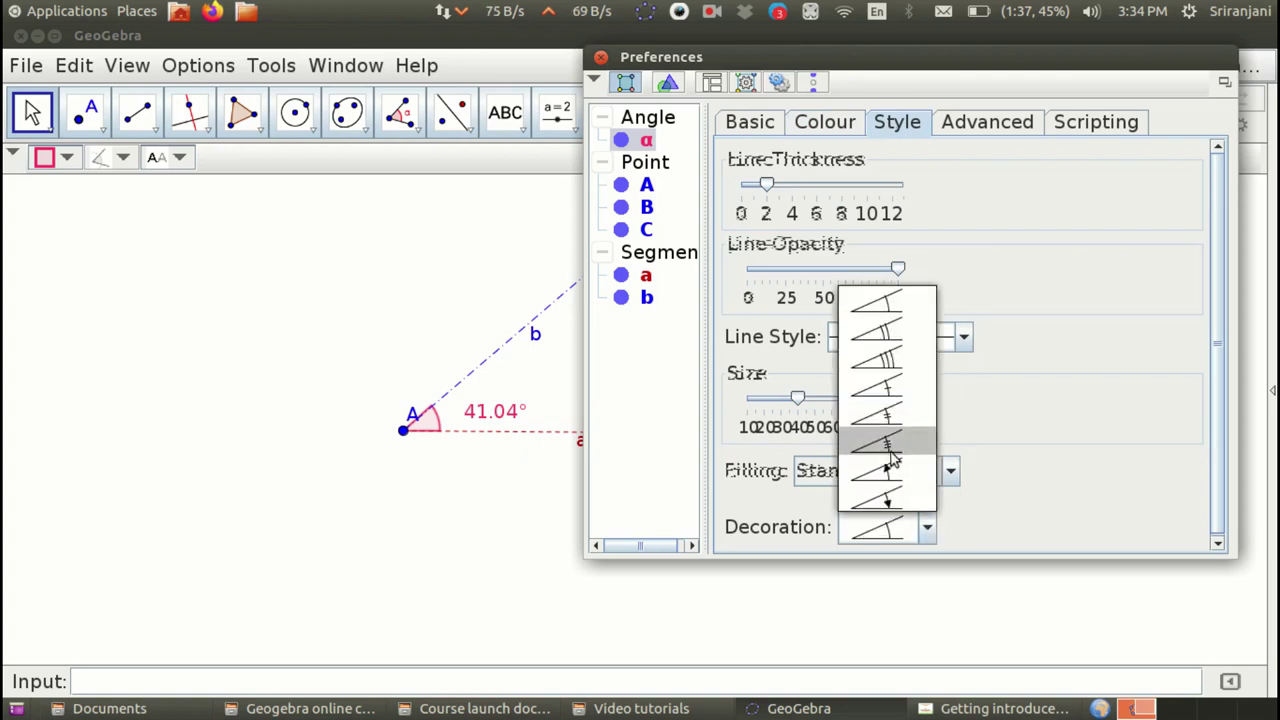
left_click(897, 421)
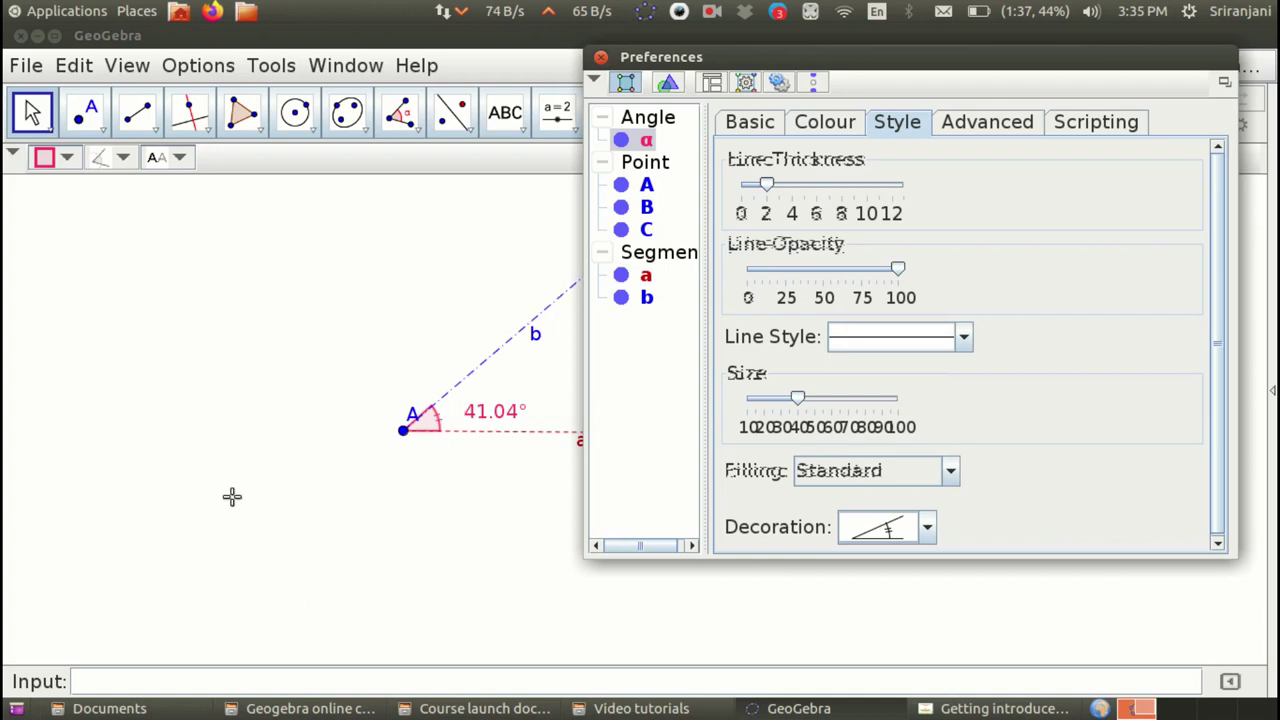
left_click(600, 58)
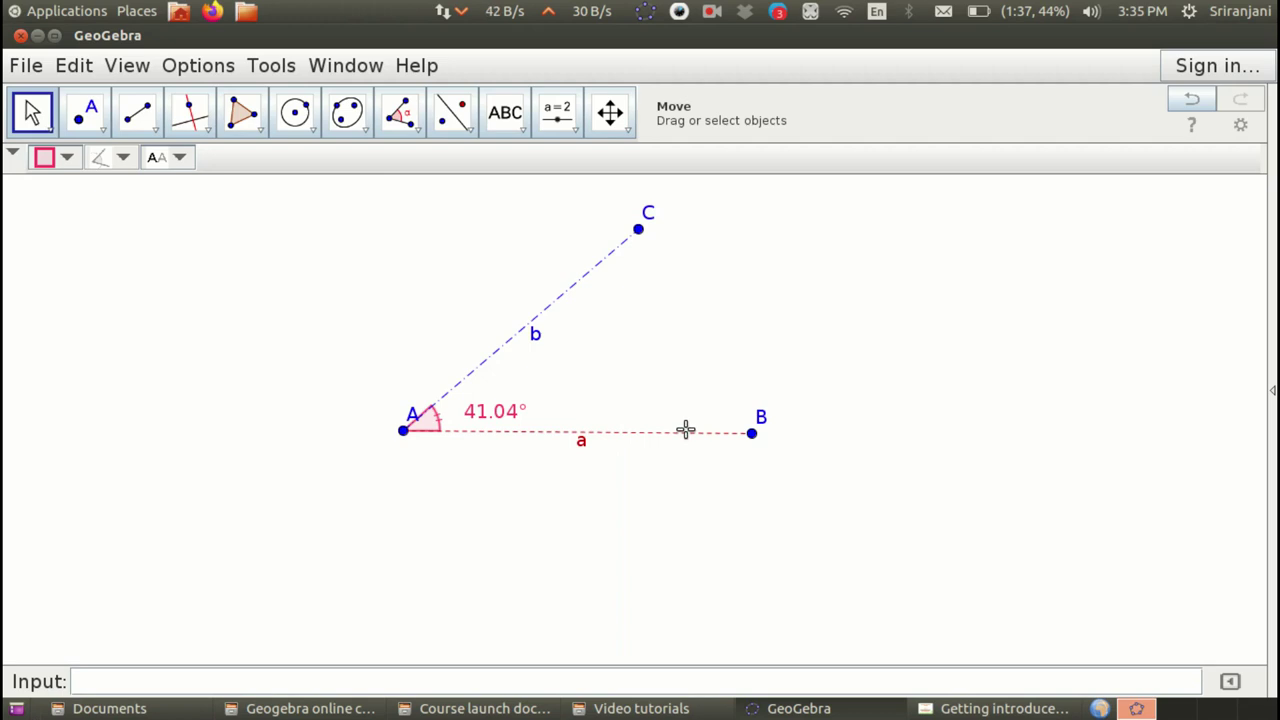
- Create the 318.96° reflex angle C-A-B at vertex A
left_click(752, 434)
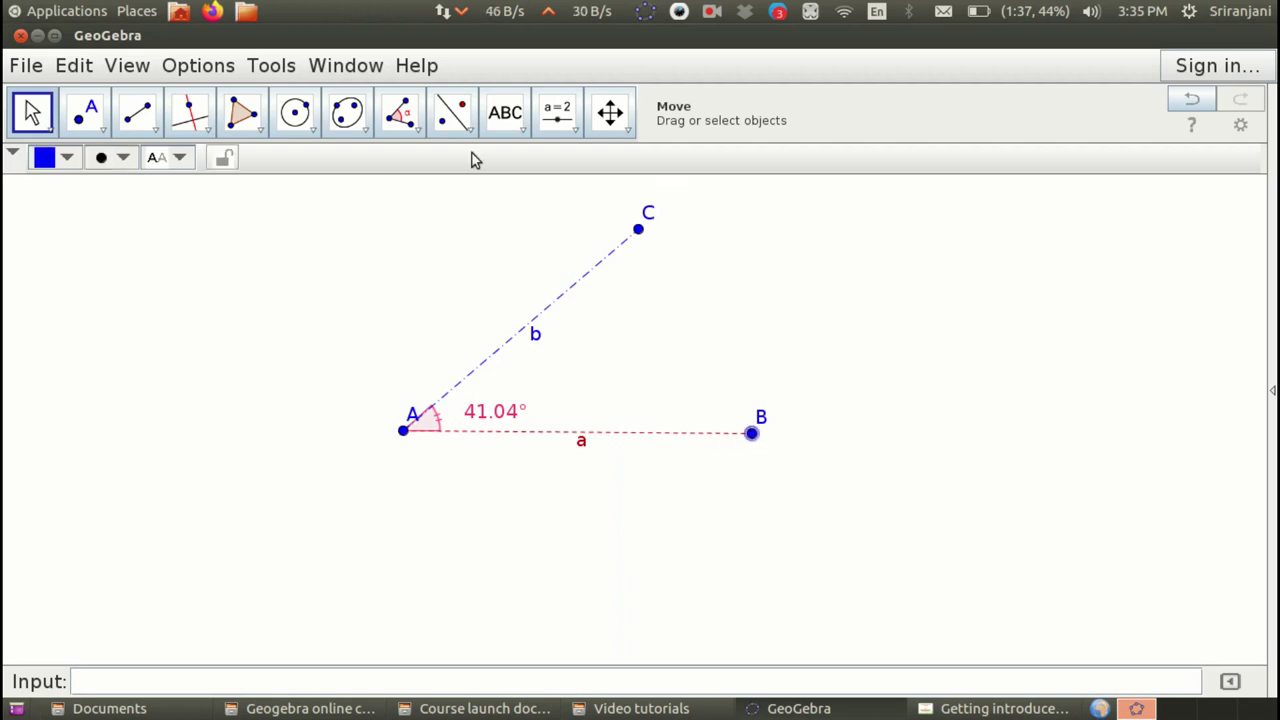
left_click(395, 112)
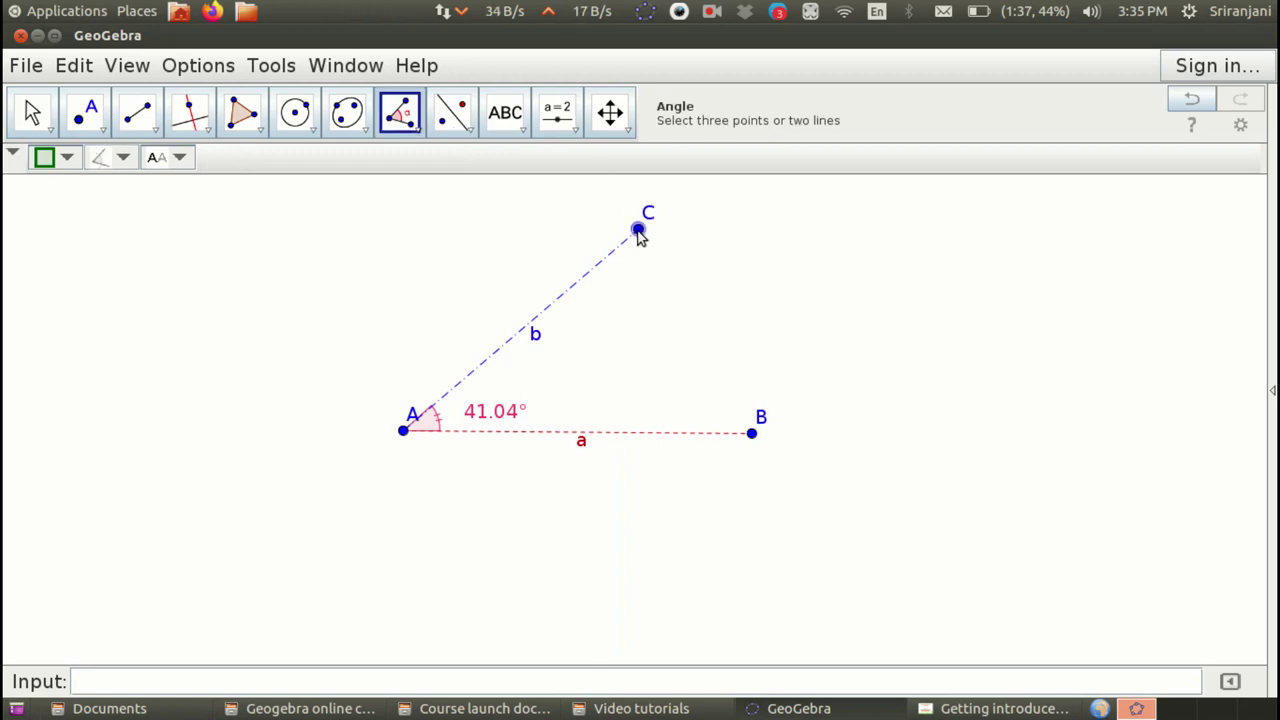
left_click(639, 231)
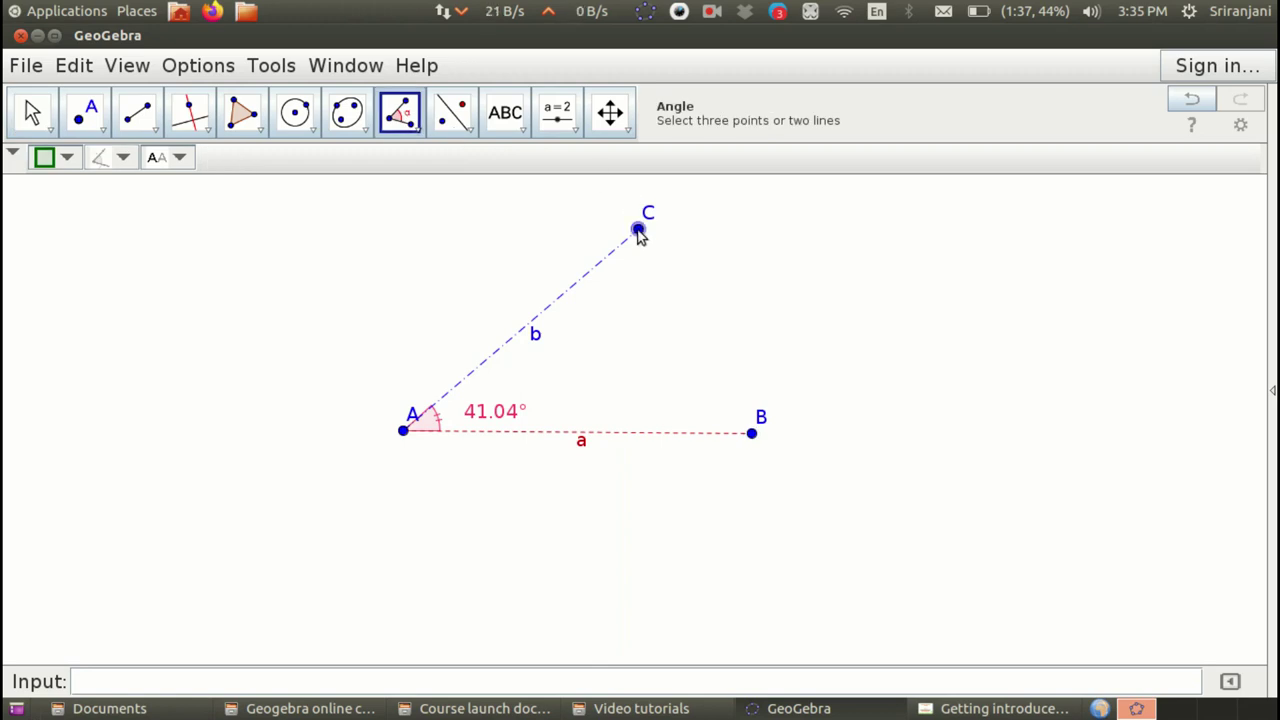
left_click(401, 433)
left_click(752, 433)
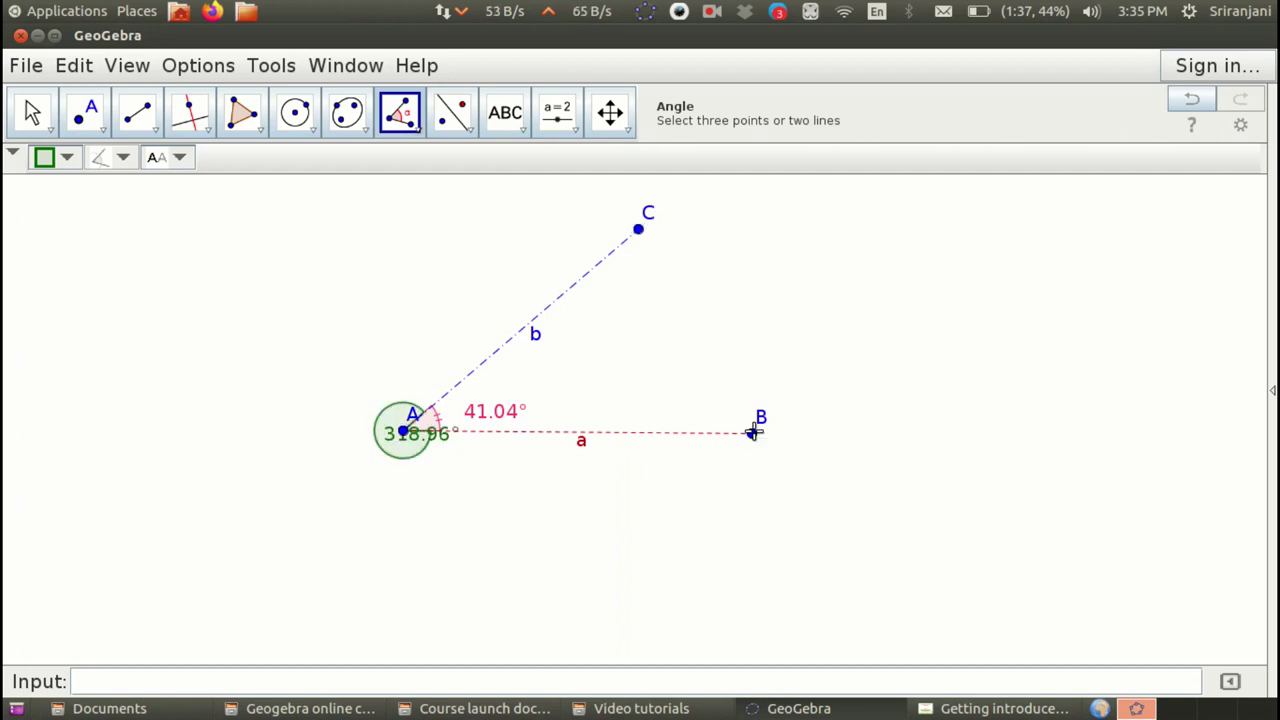
- Place the 318.96° label below A and shift the labels of A and B lower
left_click(32, 112)
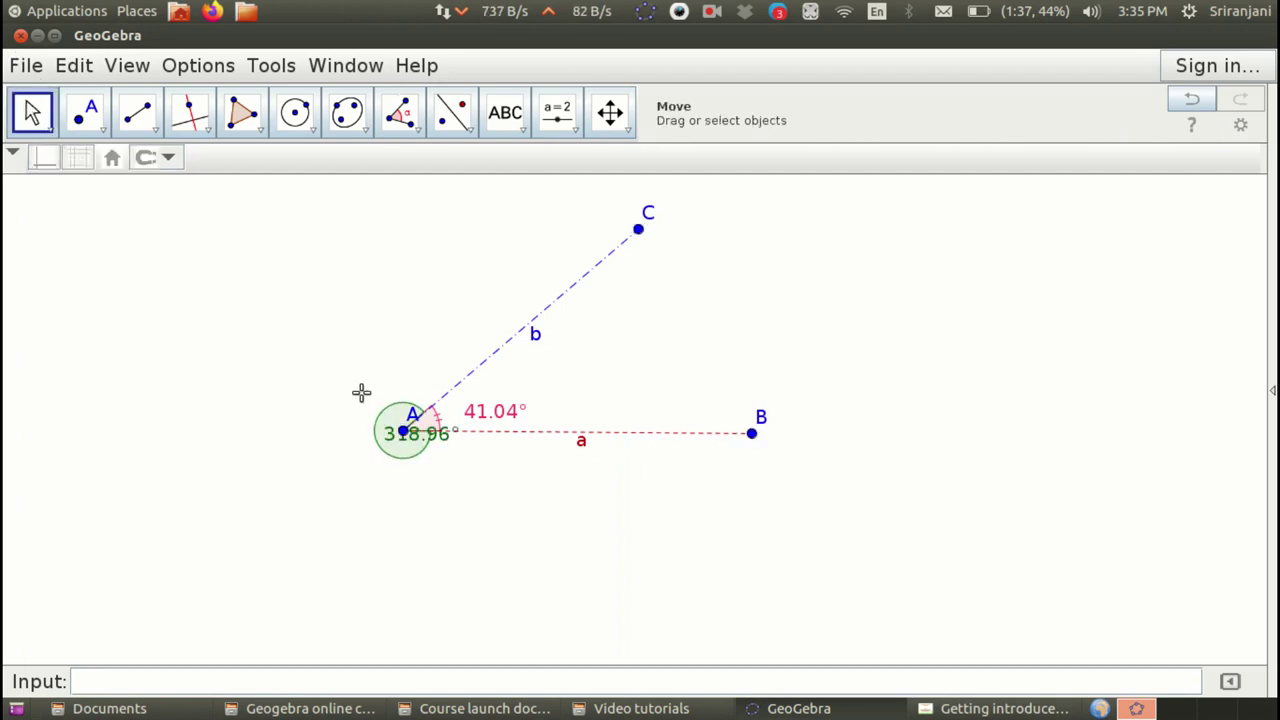
left_click_drag(391, 436, 363, 480)
mouse_move(413, 420)
left_mouse_down()
mouse_move(408, 372)
mouse_move(414, 443)
left_mouse_up()
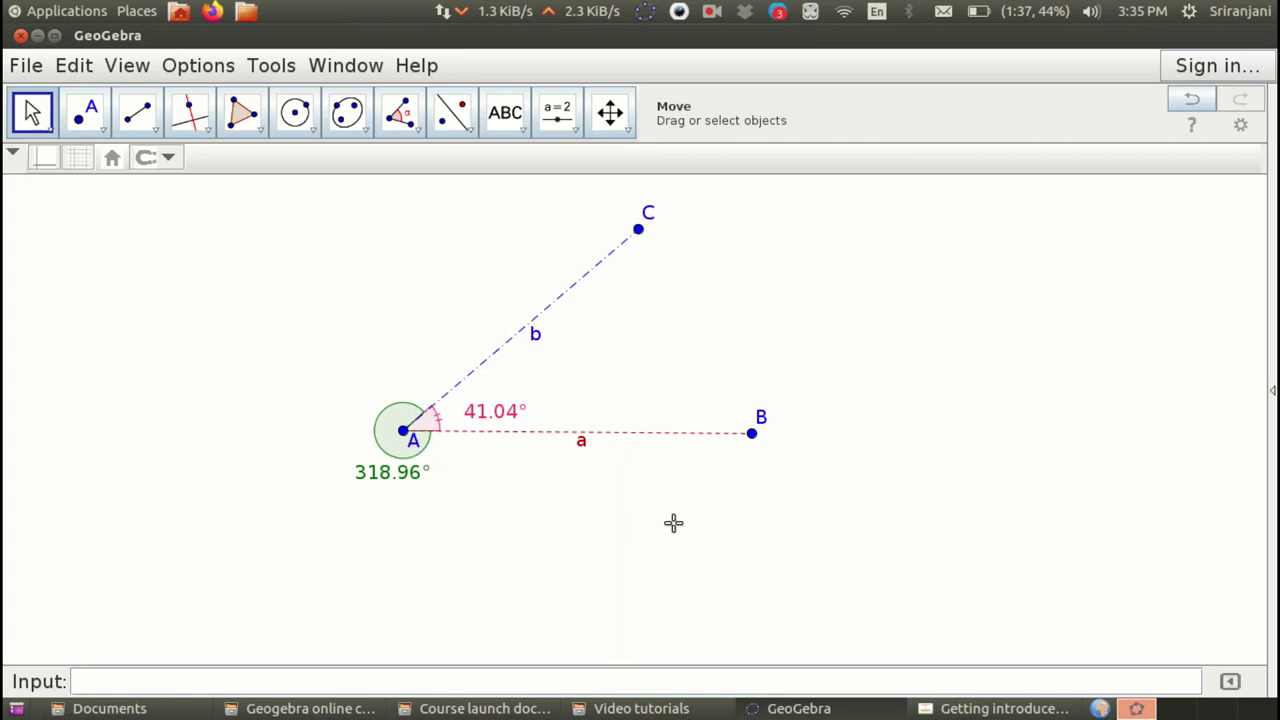
left_click_drag(760, 418, 763, 448)
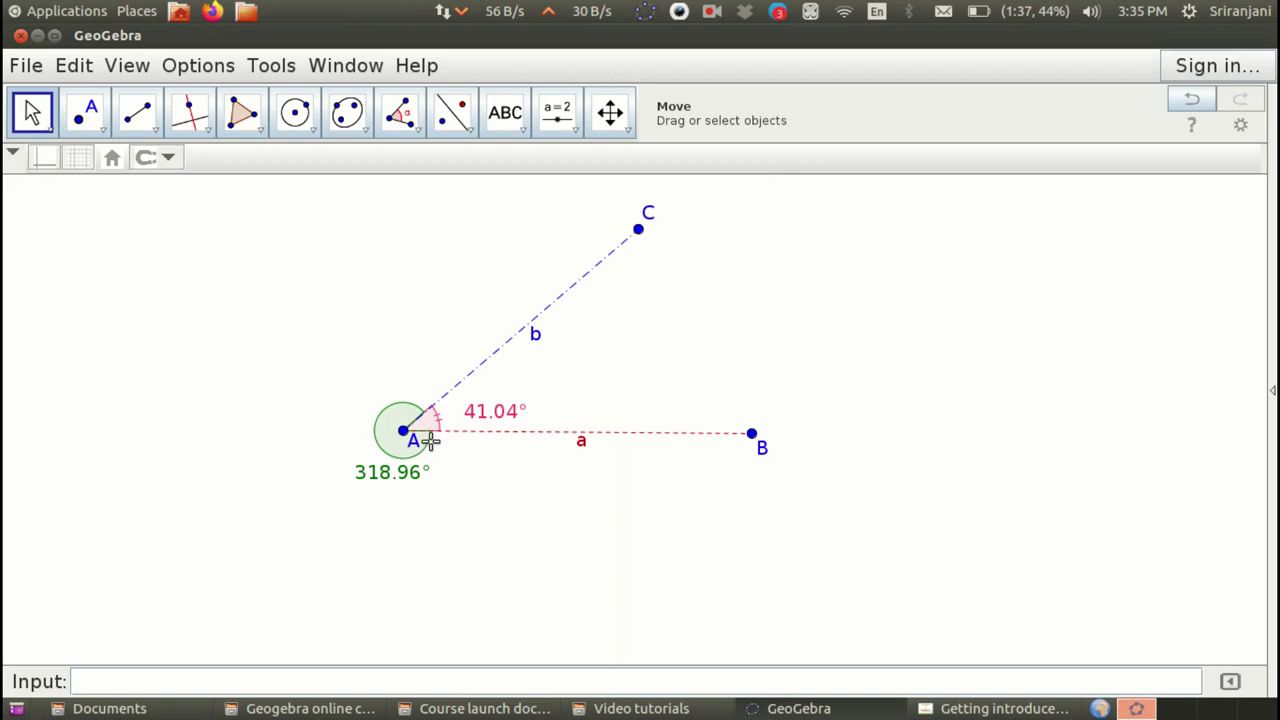
- Give reflex angle β an arrow decoration and cyan colour (#0099CC)
right_click(400, 415)
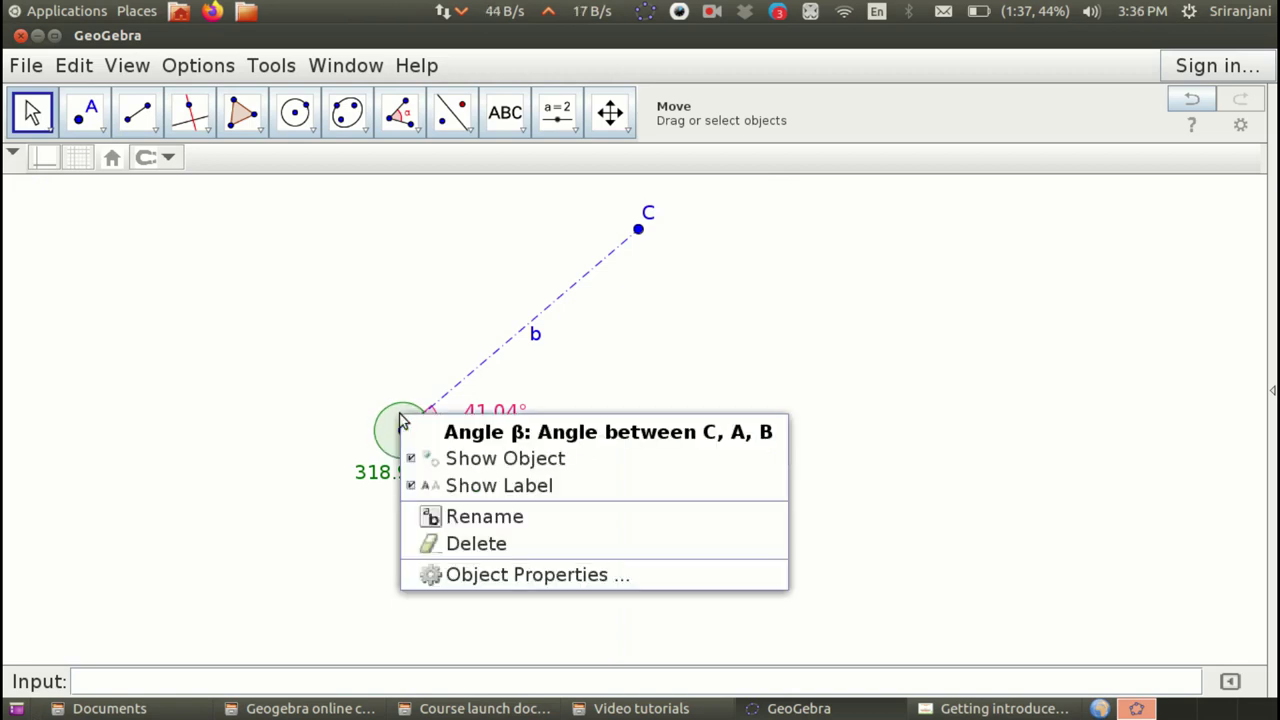
left_click(584, 576)
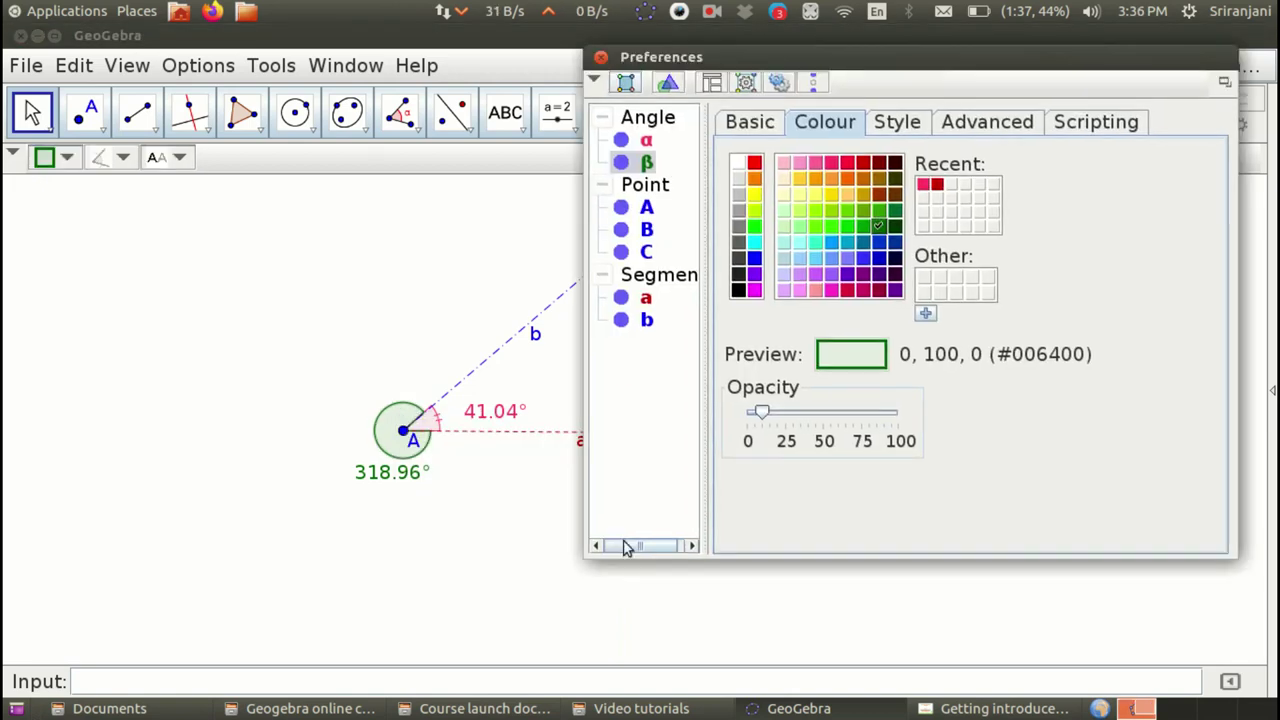
left_click(882, 124)
left_click(926, 531)
left_click(900, 474)
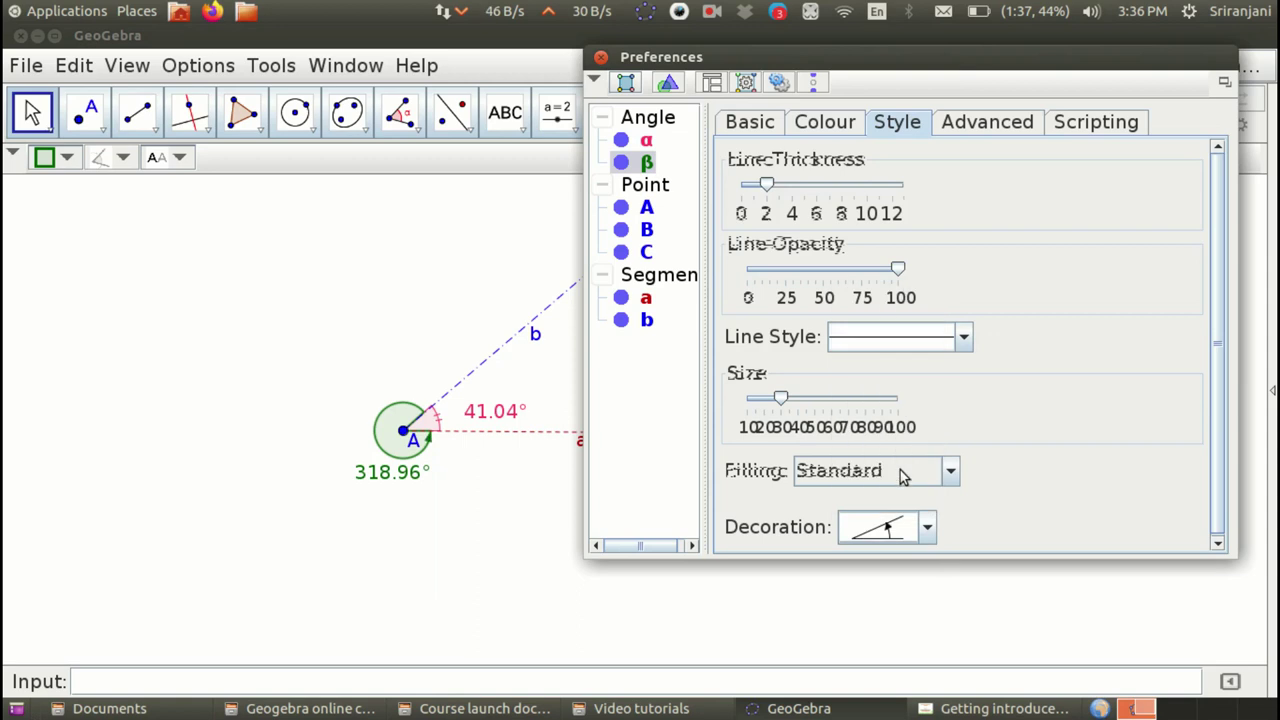
left_click(826, 123)
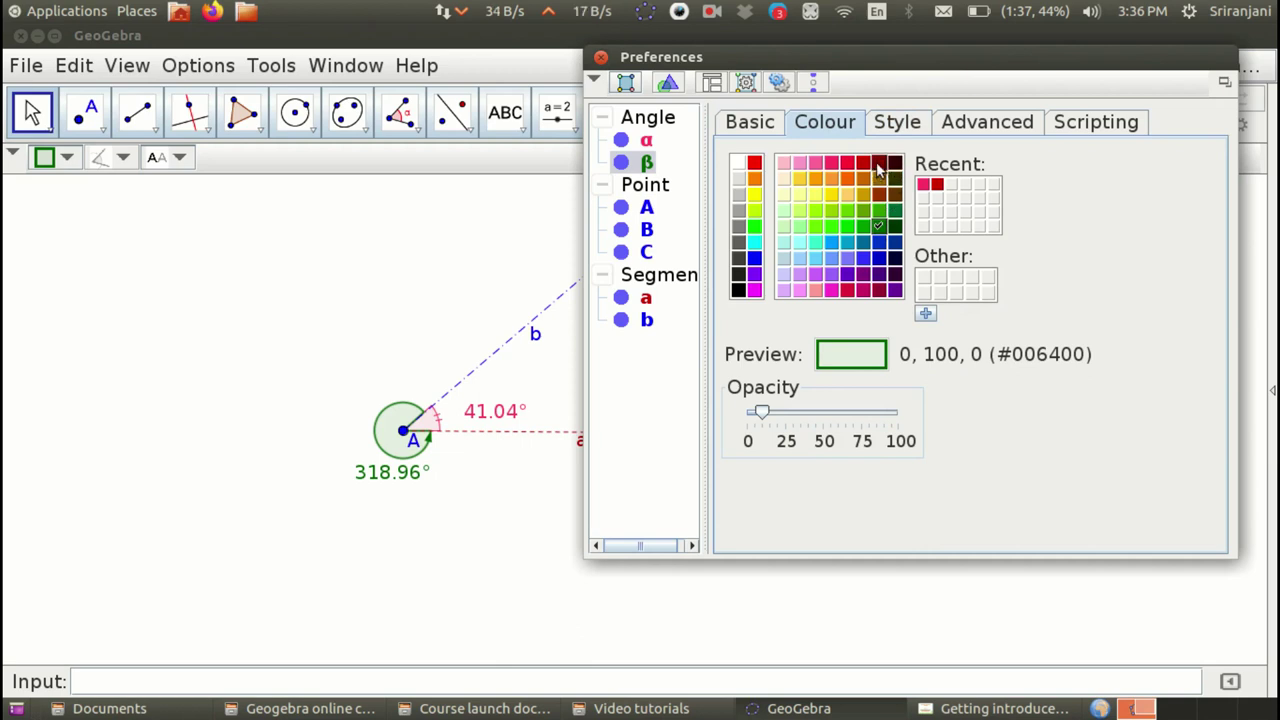
left_click(847, 244)
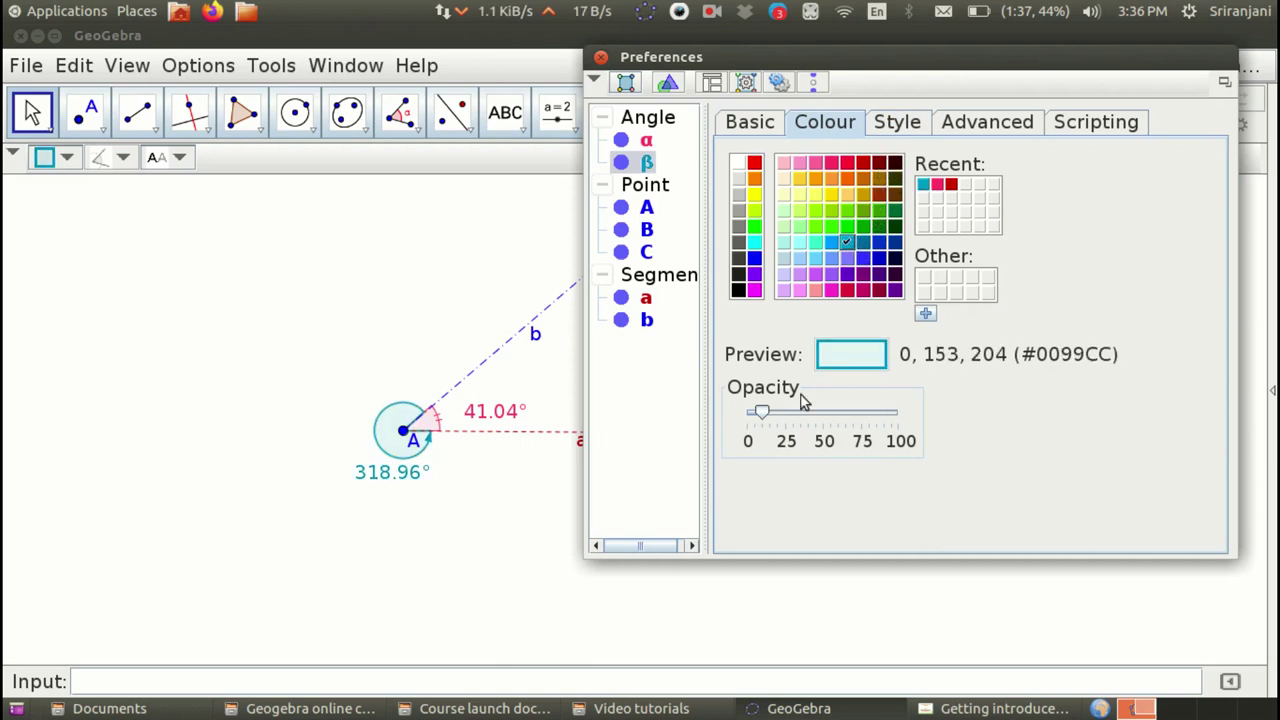
left_click(409, 424)
left_click(418, 446)
left_click(600, 58)
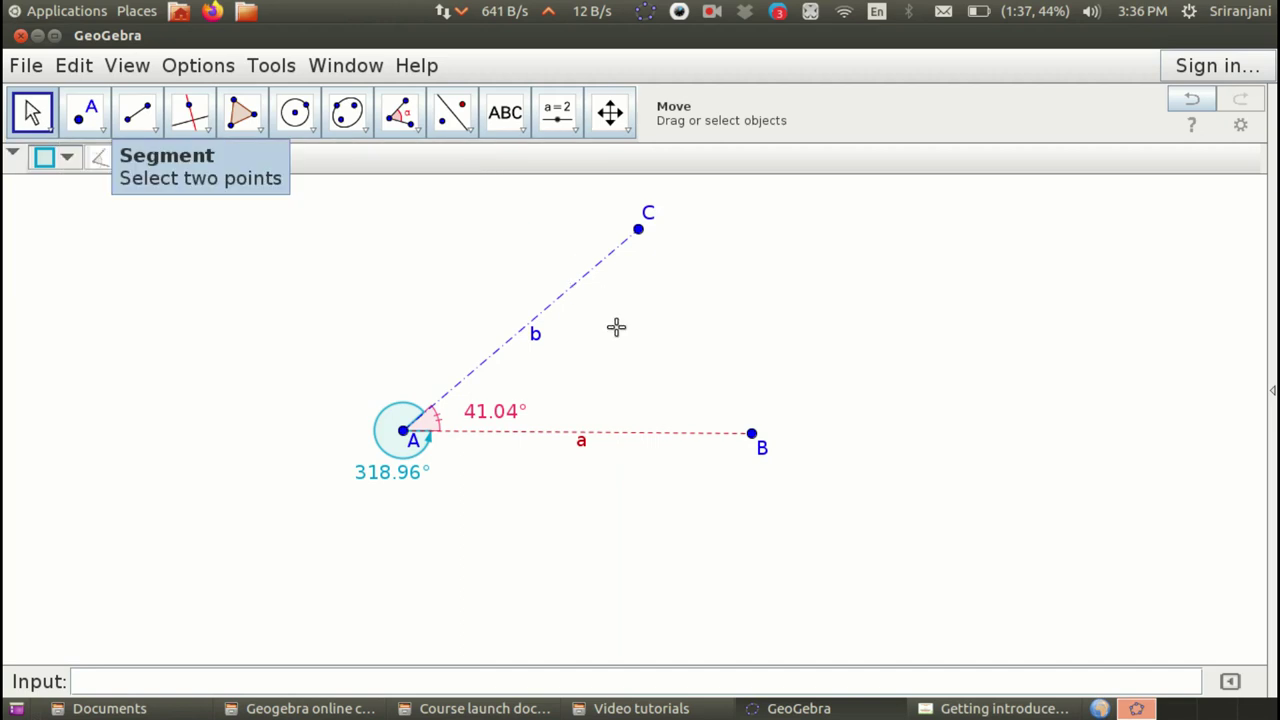
- Drag point B slightly and nudge it with arrow keys so angles read 40.28° and 319.72°
mouse_move(752, 433)
left_mouse_down()
mouse_move(737, 477)
mouse_move(749, 429)
left_mouse_up()
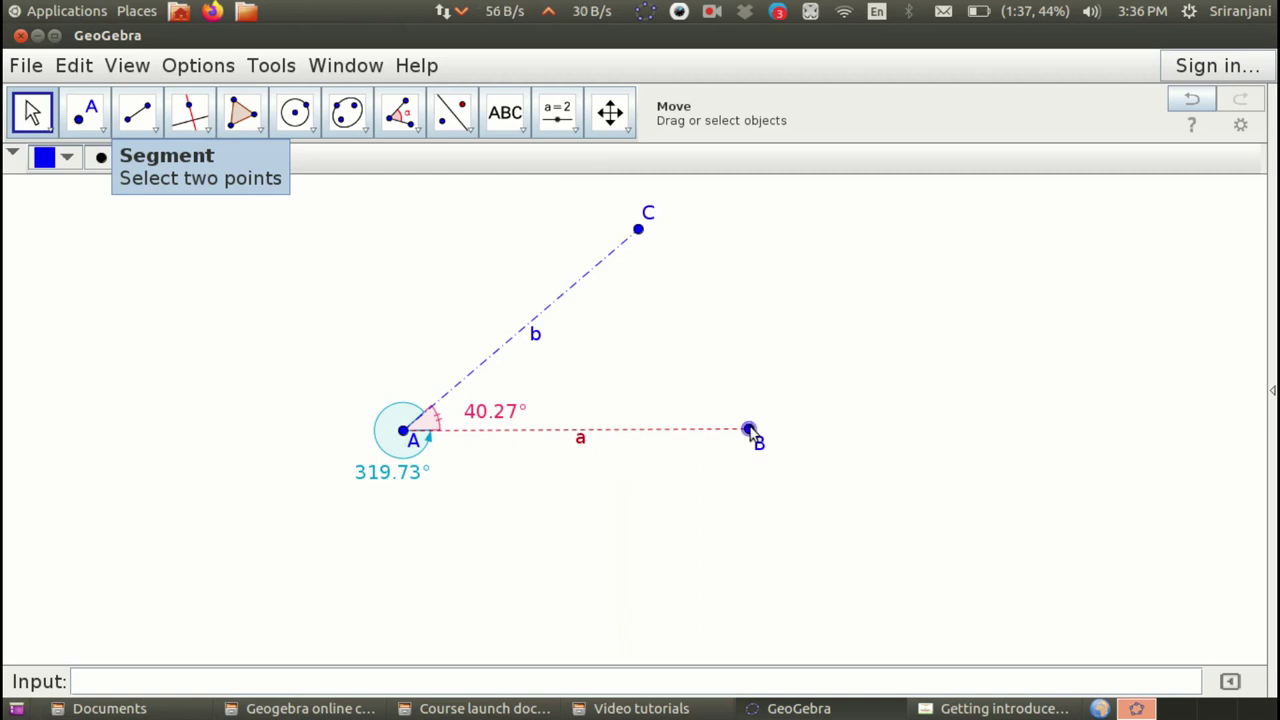
key("Right")
key("Right")
key("Right")
key("Left")
key("Left")
key("Left")
key("Up")
key("Up")
key("Down")
key("Down")
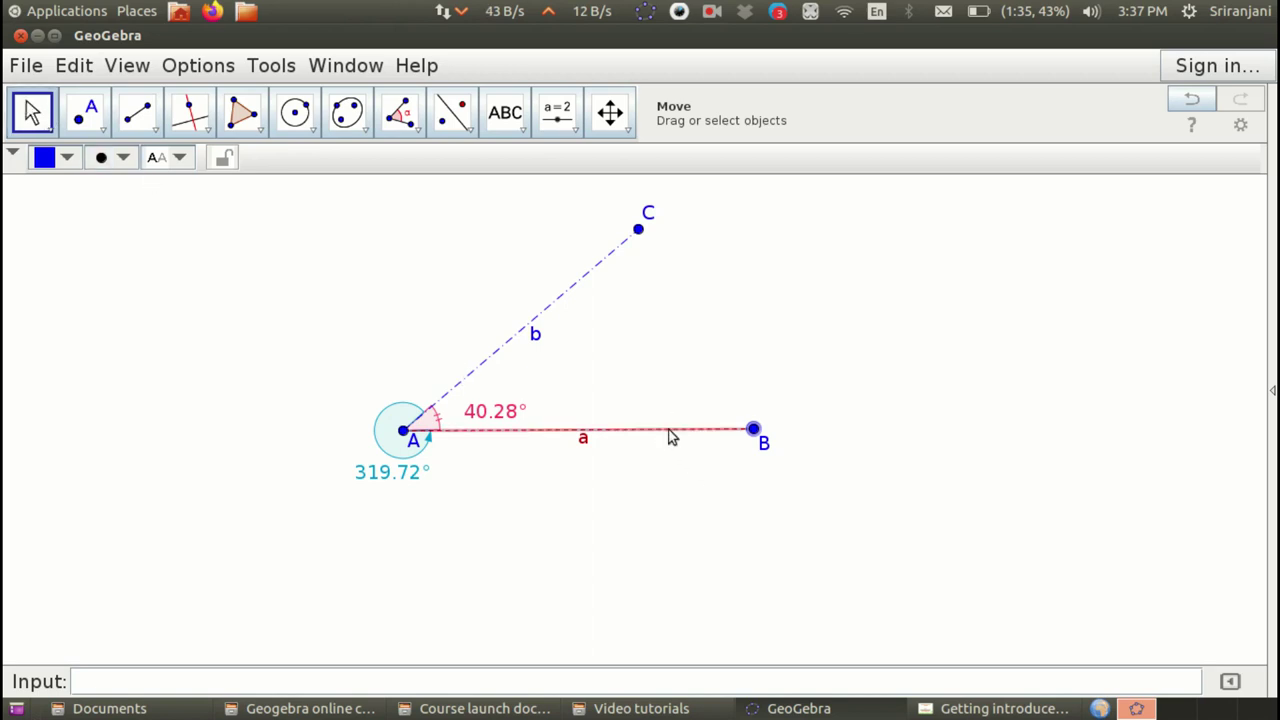
- Drag segment a down, move point B, then drag a back up, giving 42.95° and 317.05°
left_click_drag(672, 437, 690, 486)
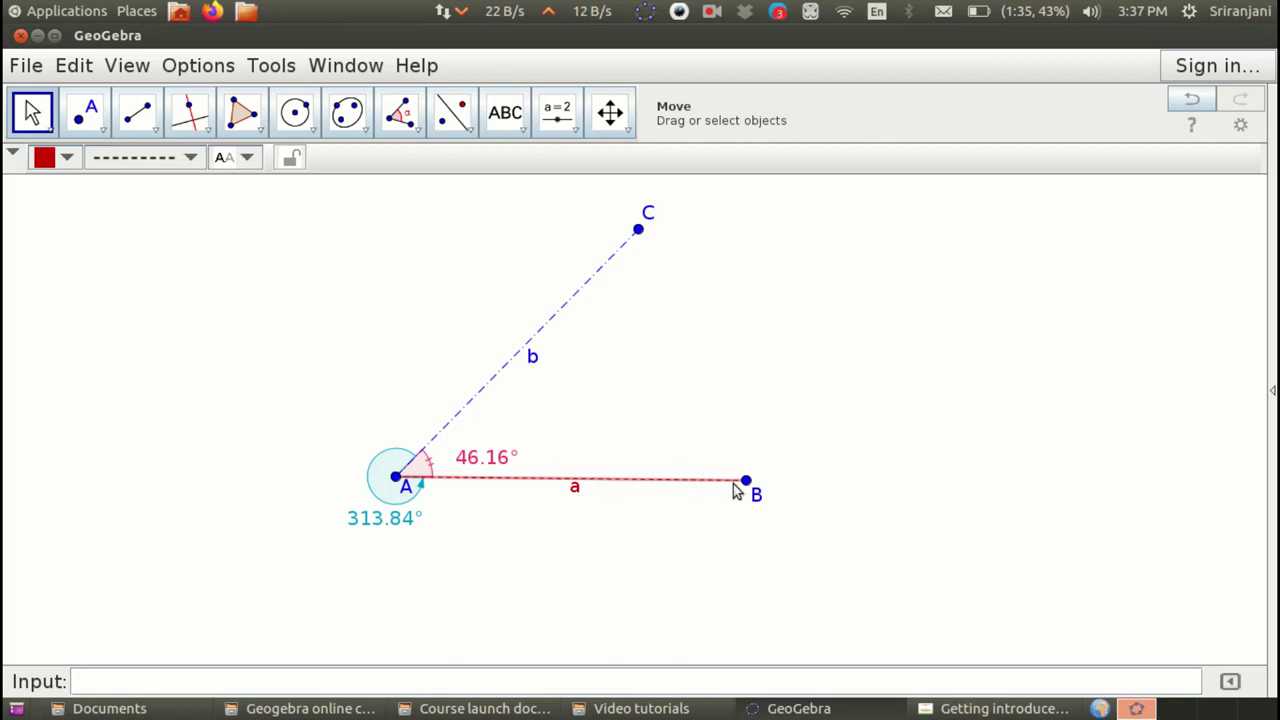
mouse_move(748, 482)
left_mouse_down()
mouse_move(760, 429)
mouse_move(760, 491)
left_mouse_up()
mouse_move(620, 478)
left_mouse_down()
mouse_move(634, 459)
mouse_move(531, 457)
mouse_move(637, 466)
mouse_move(594, 471)
mouse_move(621, 462)
mouse_move(604, 467)
left_mouse_up()
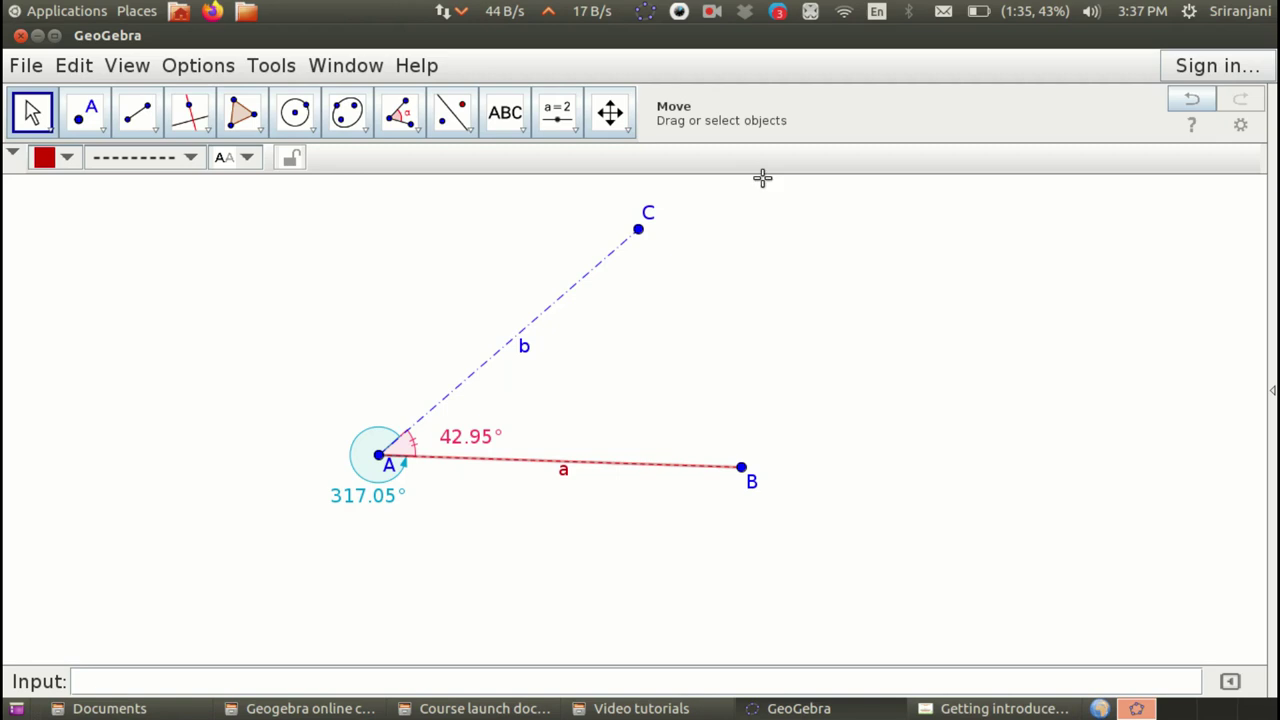
left_click(710, 12)
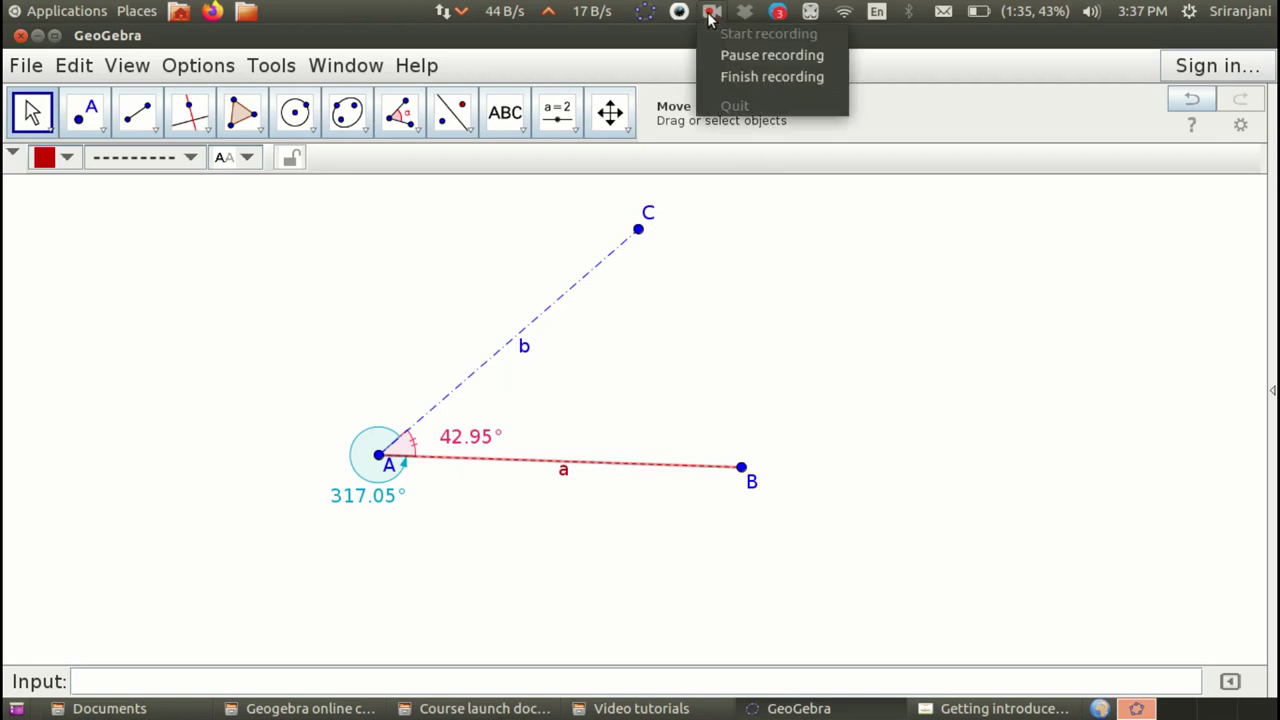